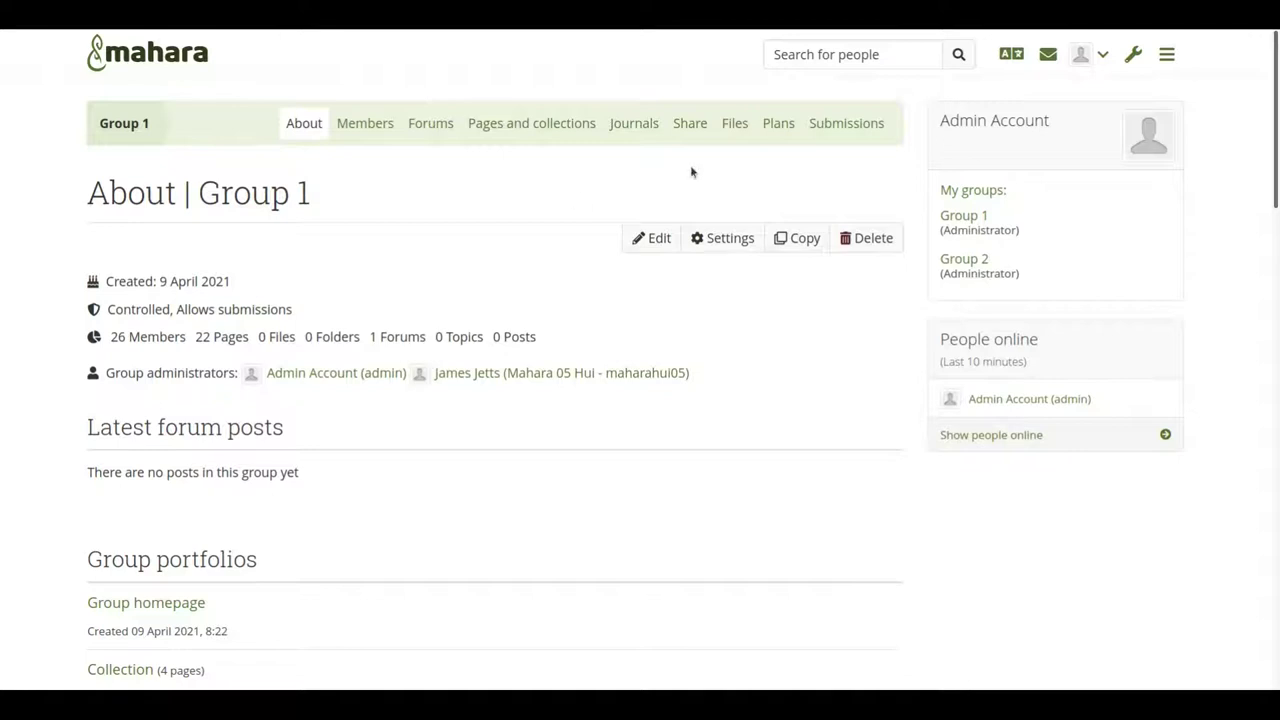
Filter Group 1's submissions to the student matching 'petra'.
click(826, 122)
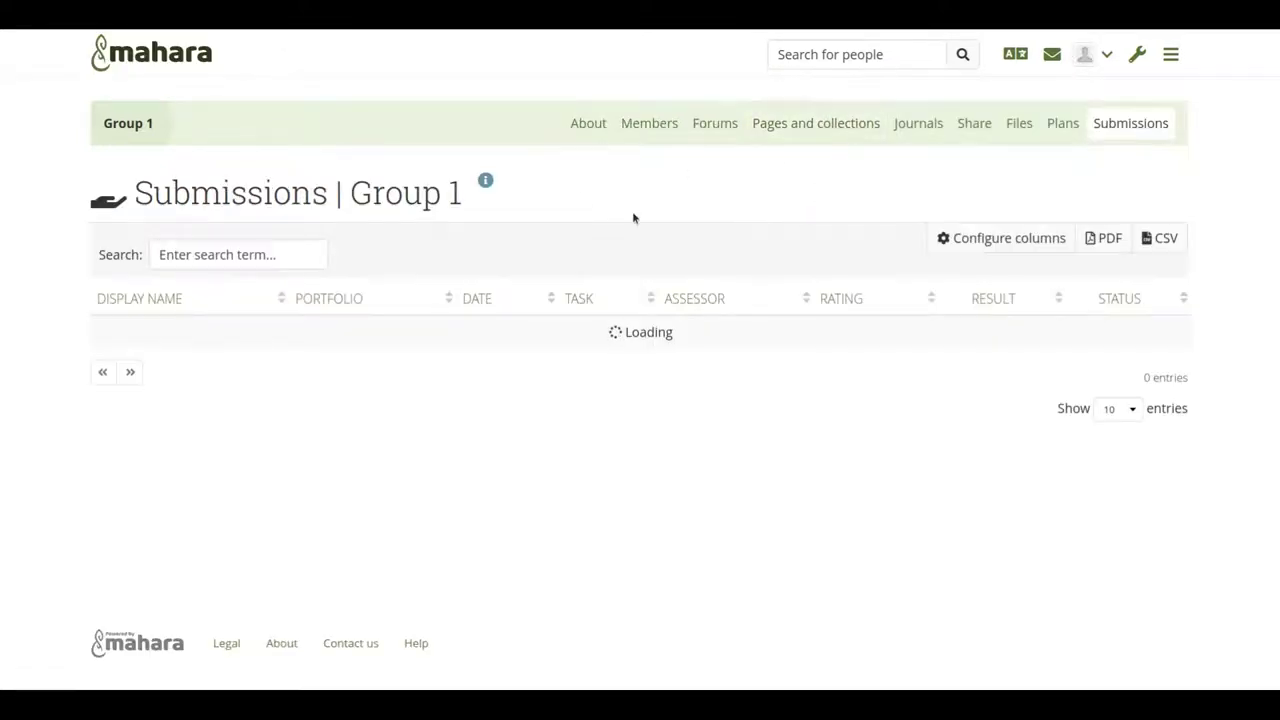
click(277, 260)
text(petra)
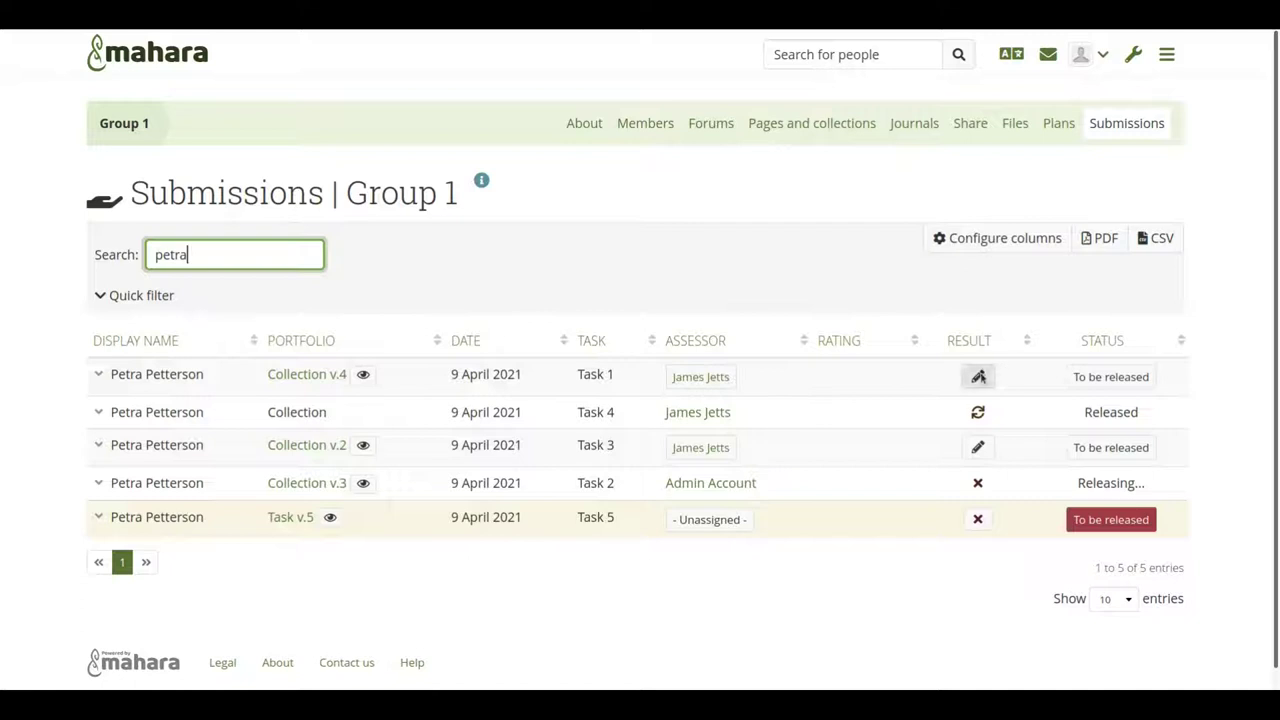
Mark Collection v.4's Task 1 as Pass and start releasing the portfolio.
click(978, 376)
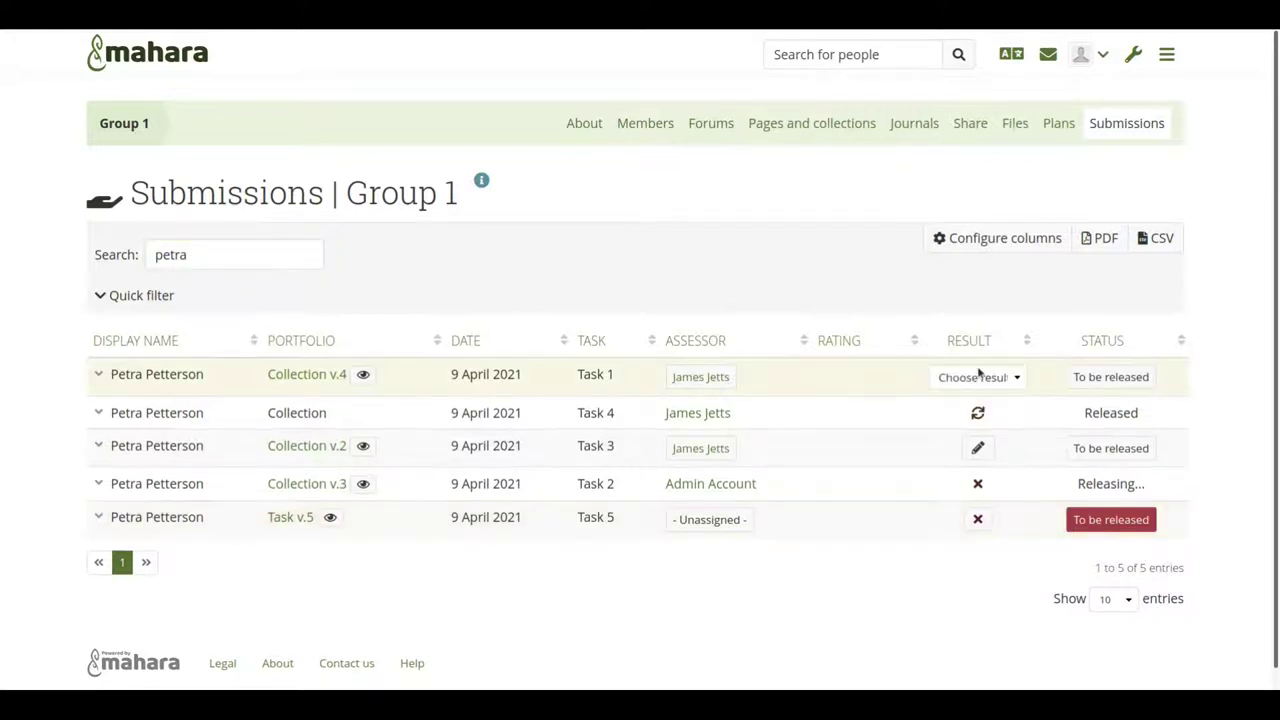
click(978, 377)
click(952, 459)
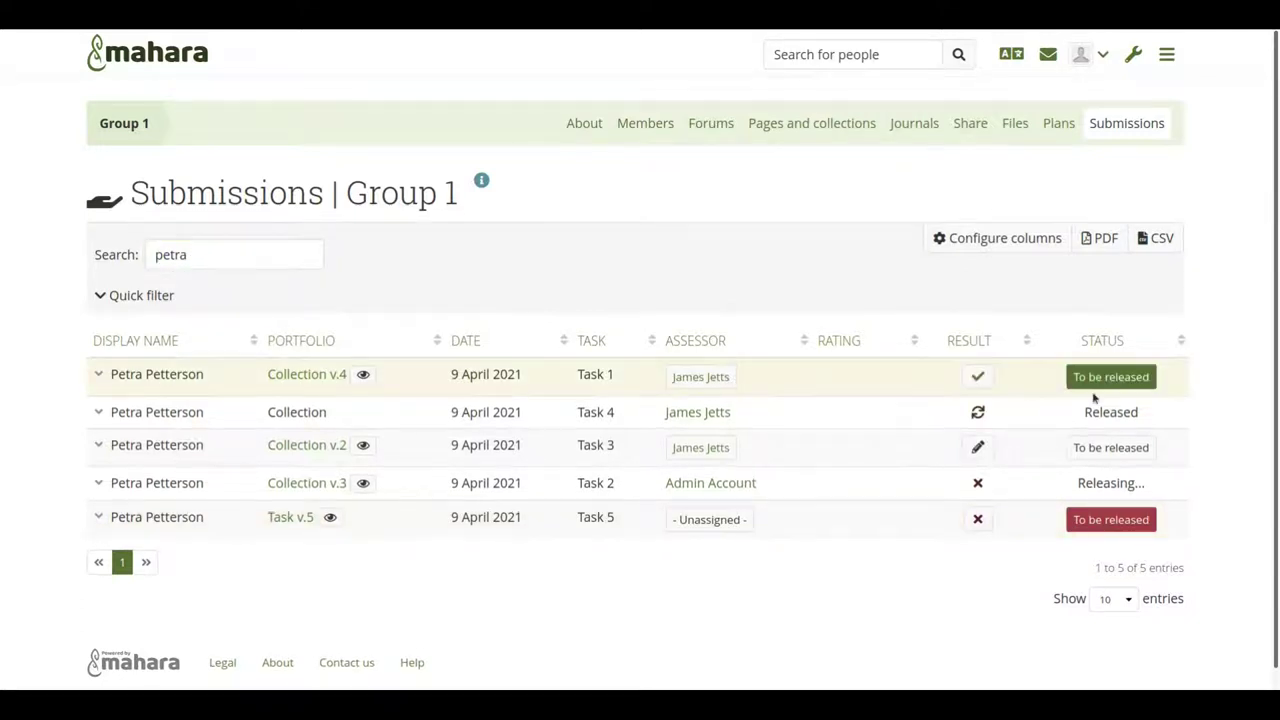
click(1100, 386)
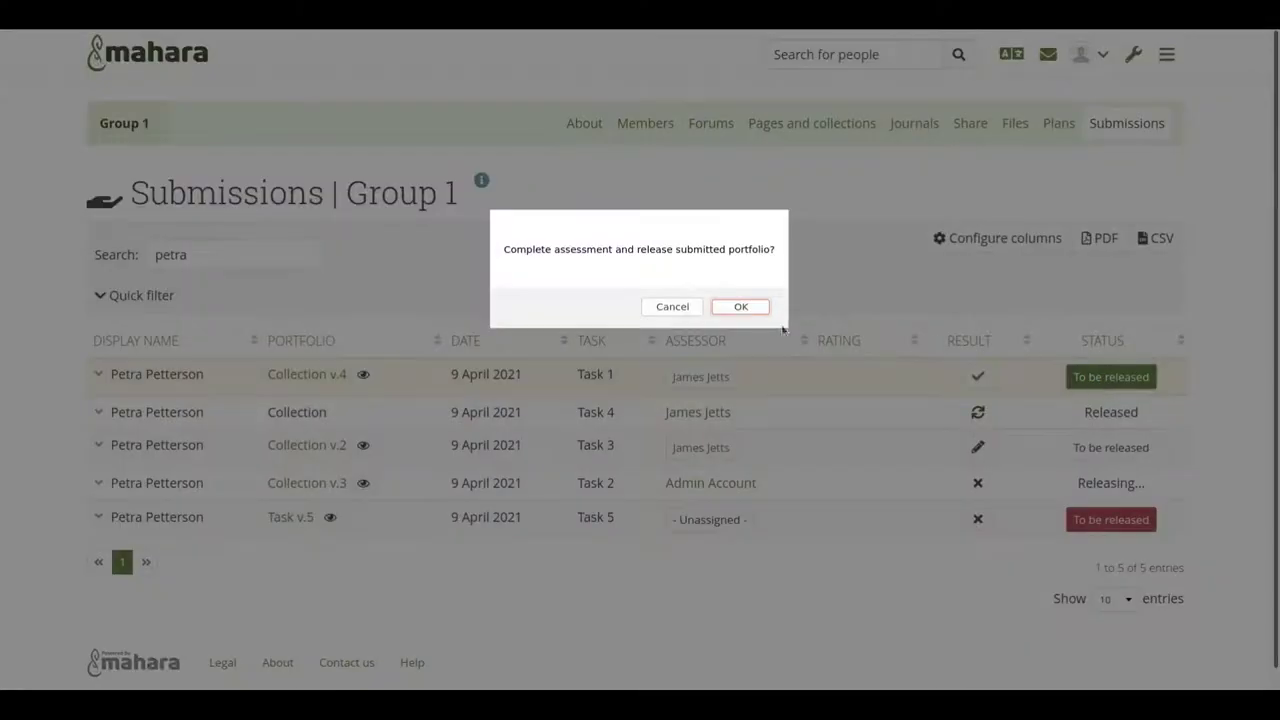
Confirm the Collection v.4 release, then turn on Access archive of submissions in Course group settings.
click(740, 307)
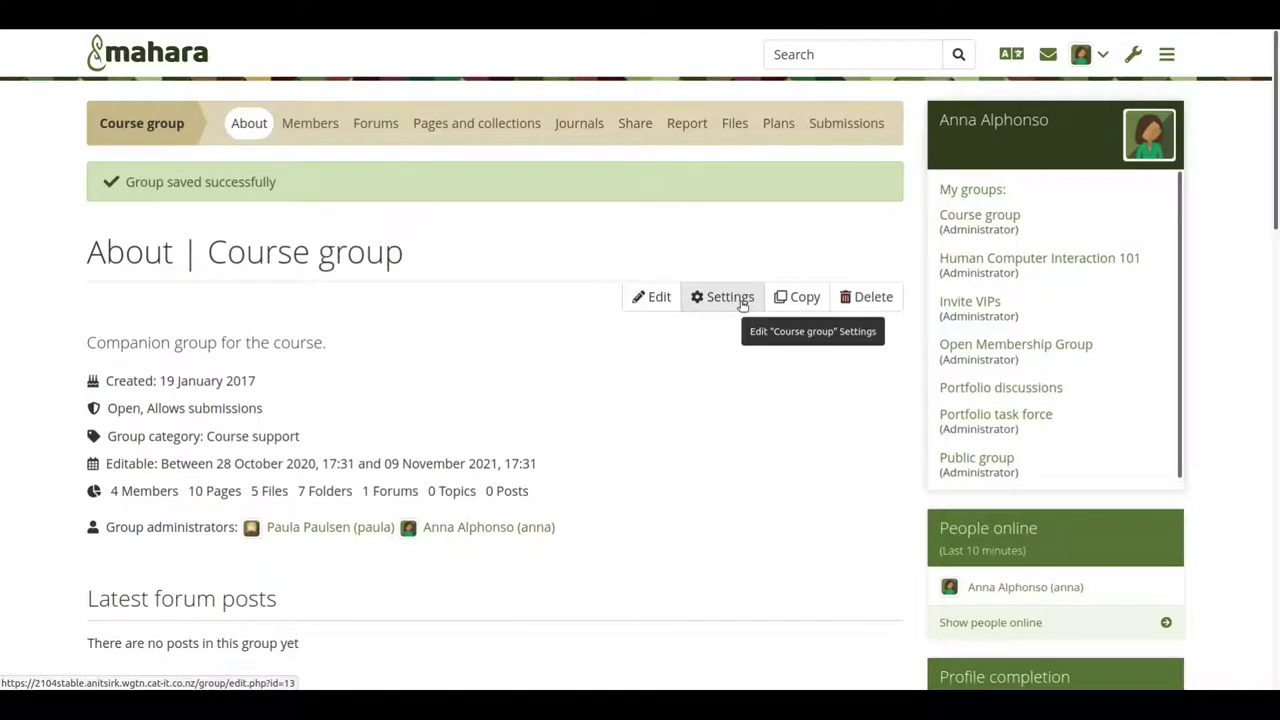
click(741, 303)
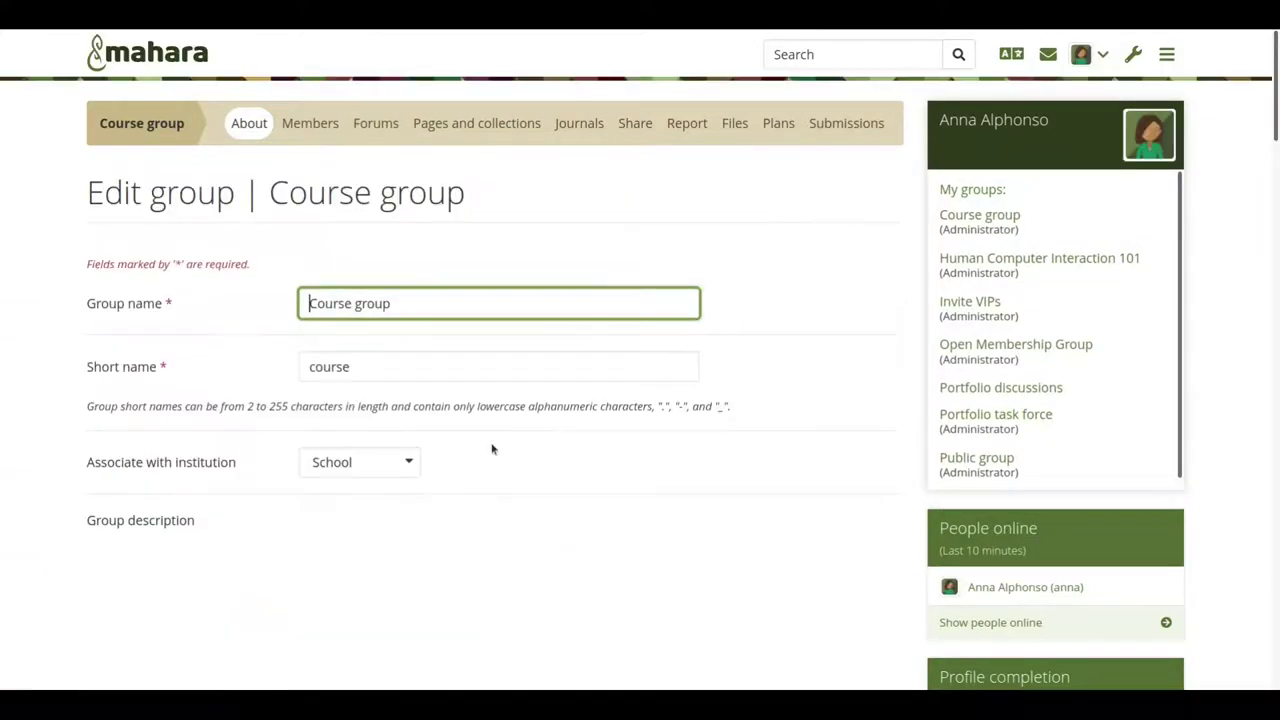
scroll(491, 449, down, 15)
scroll(491, 449, down, 4)
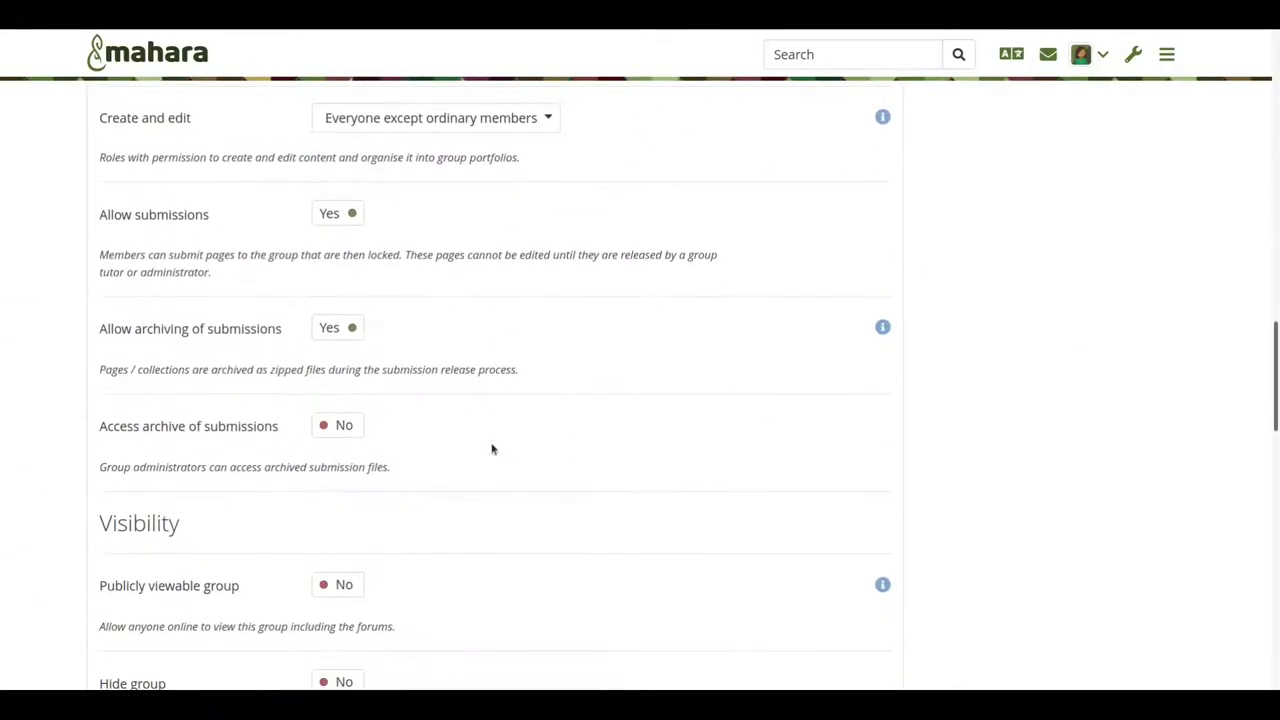
click(330, 424)
scroll(329, 423, down, 10)
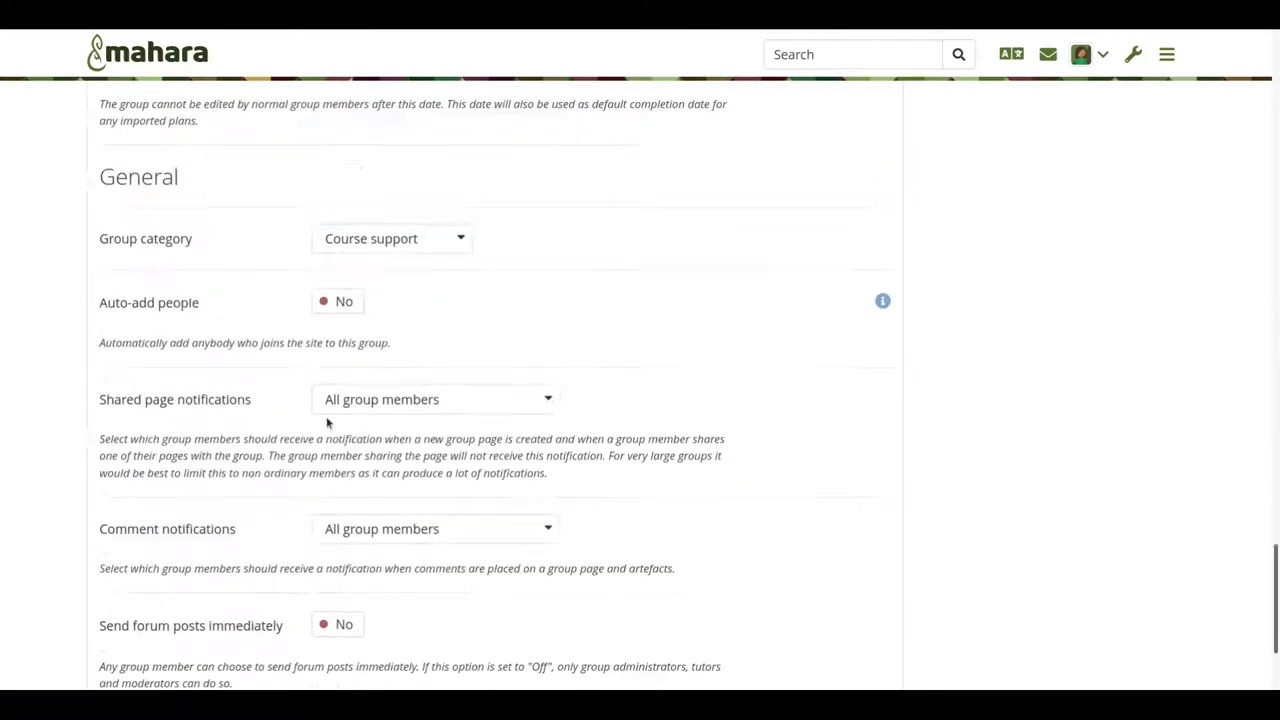
click(137, 565)
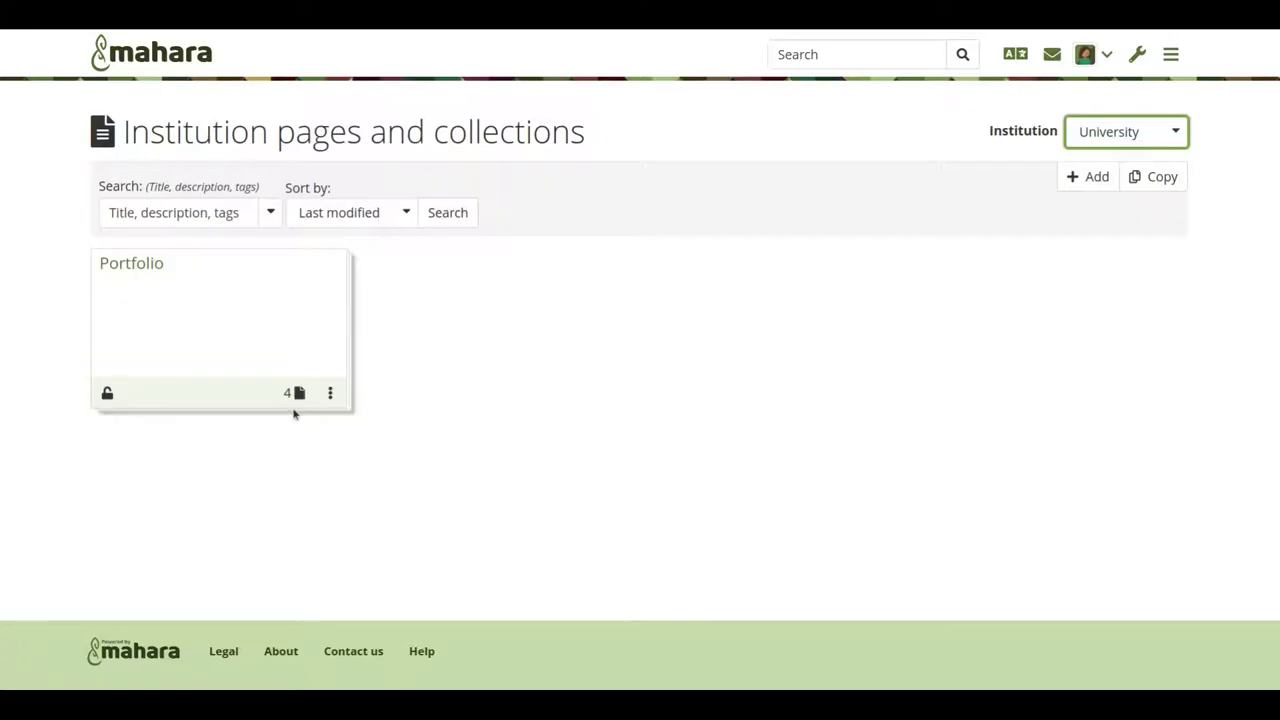
click(300, 388)
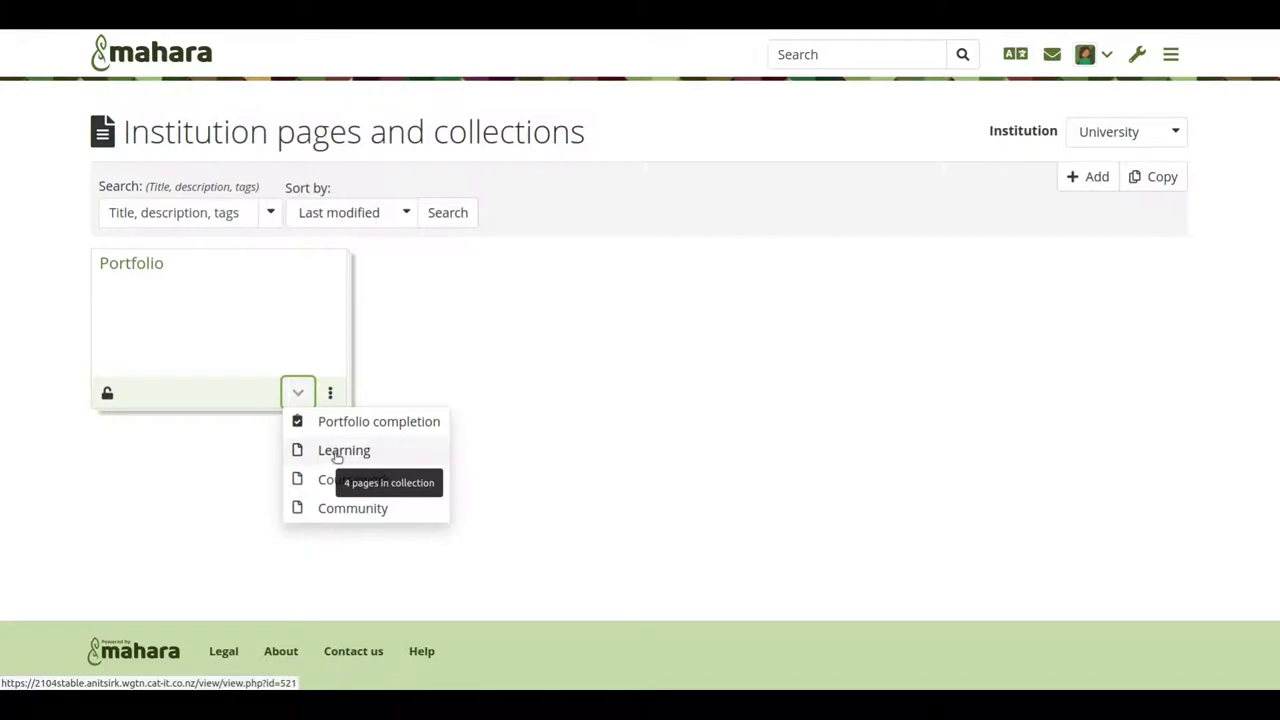
click(337, 453)
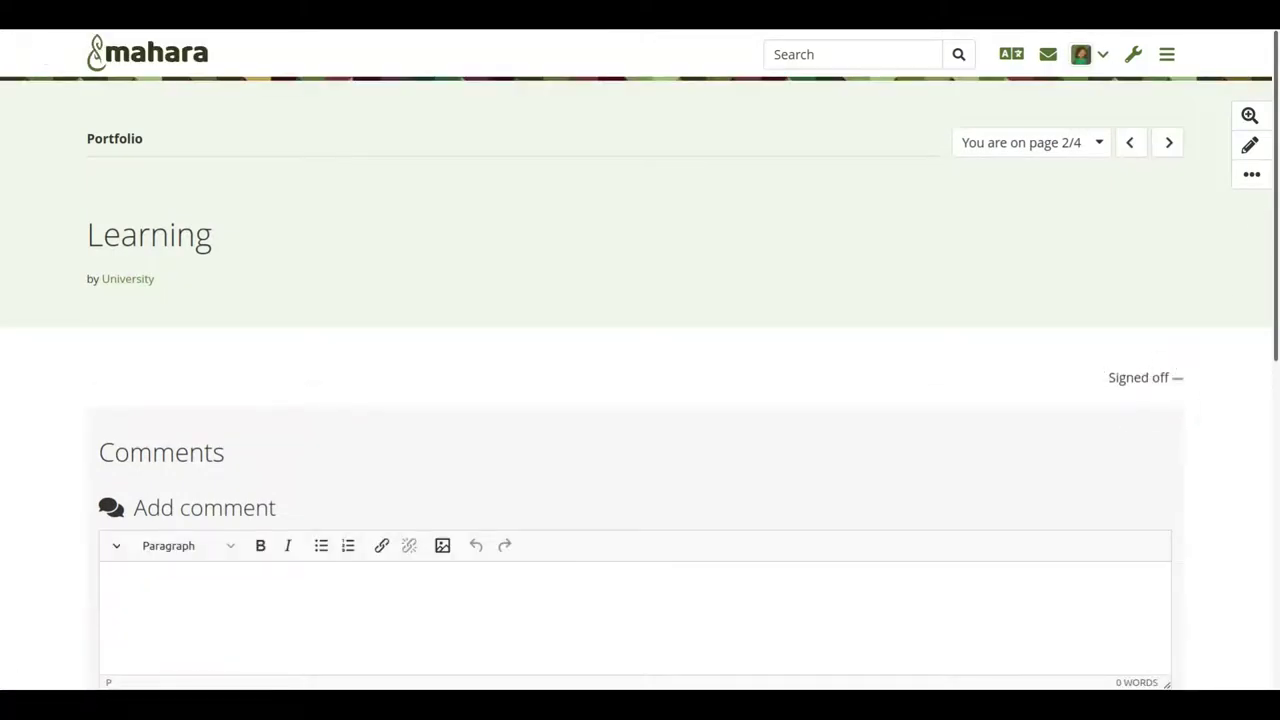
key(alt+Left)
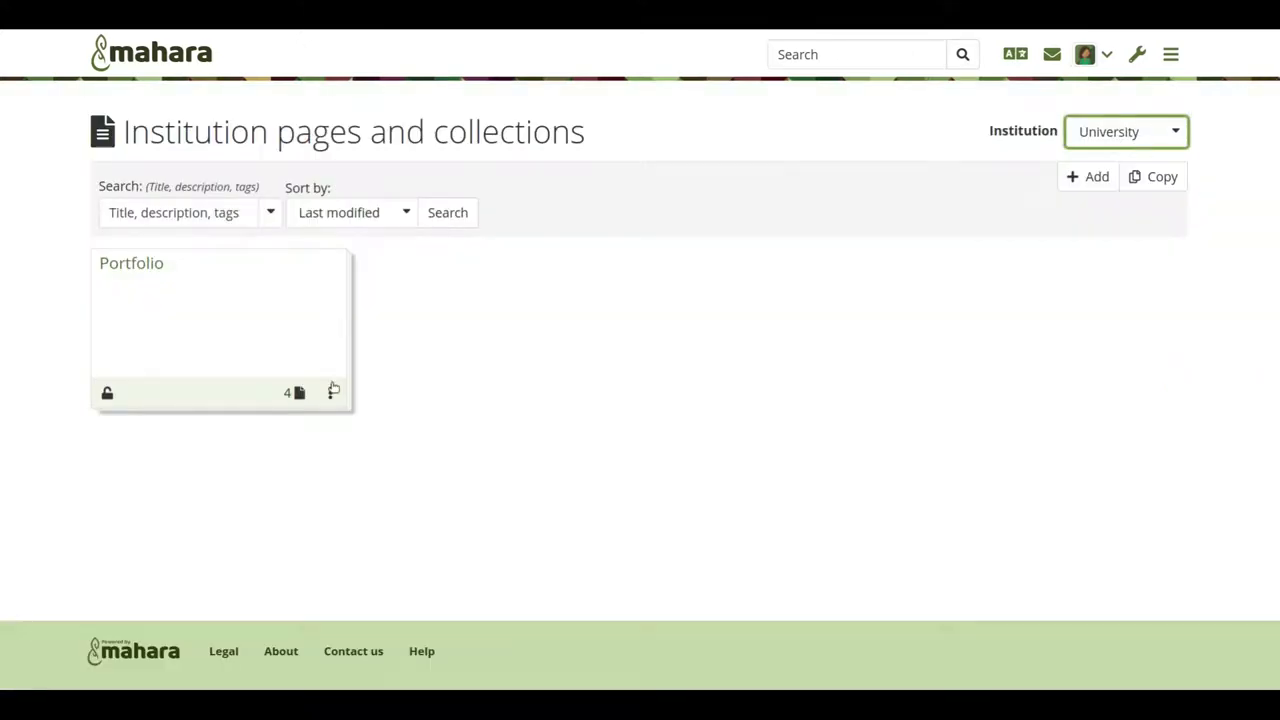
Re-save the Portfolio collection's settings and open its Portfolio completion page.
click(332, 390)
click(268, 451)
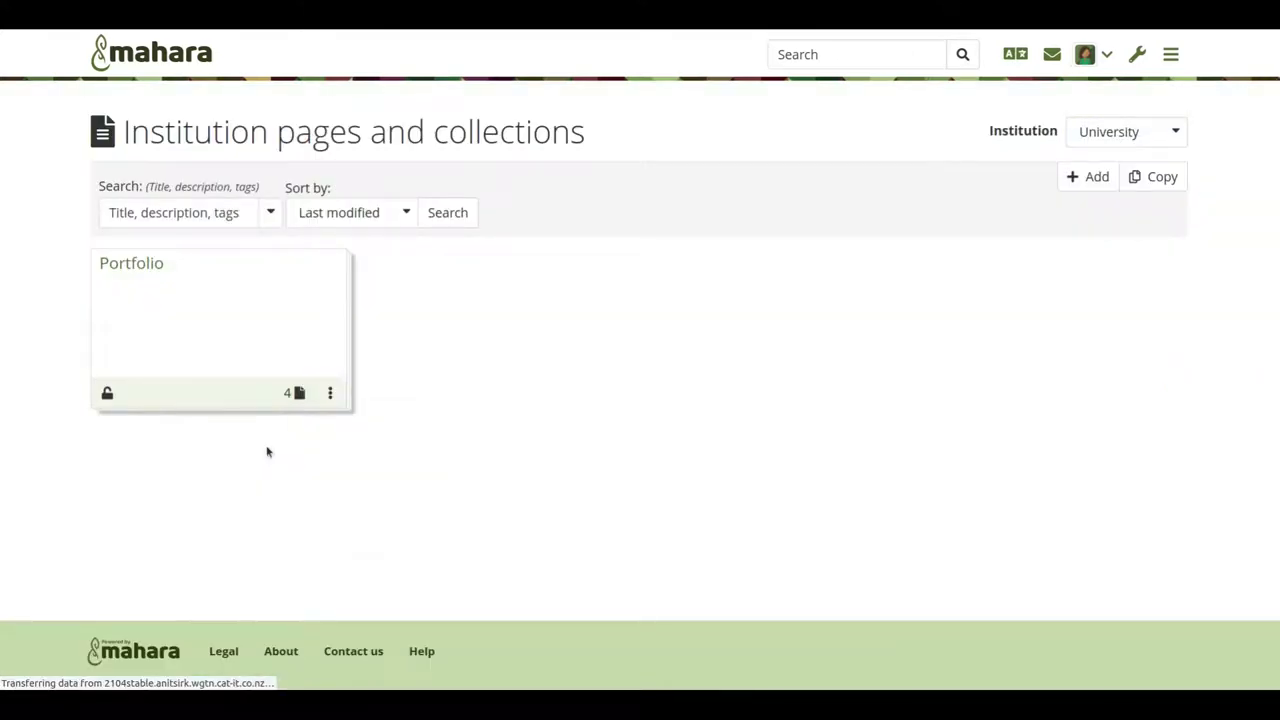
scroll(289, 456, down, 10)
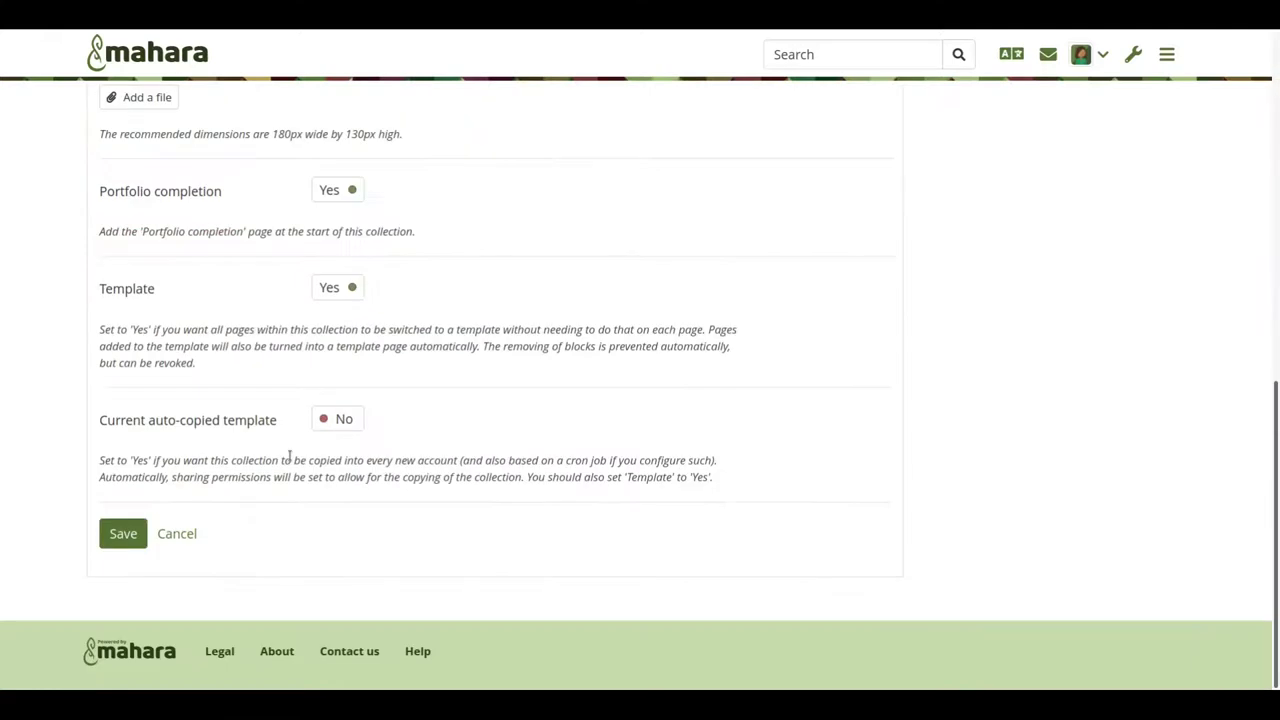
click(123, 533)
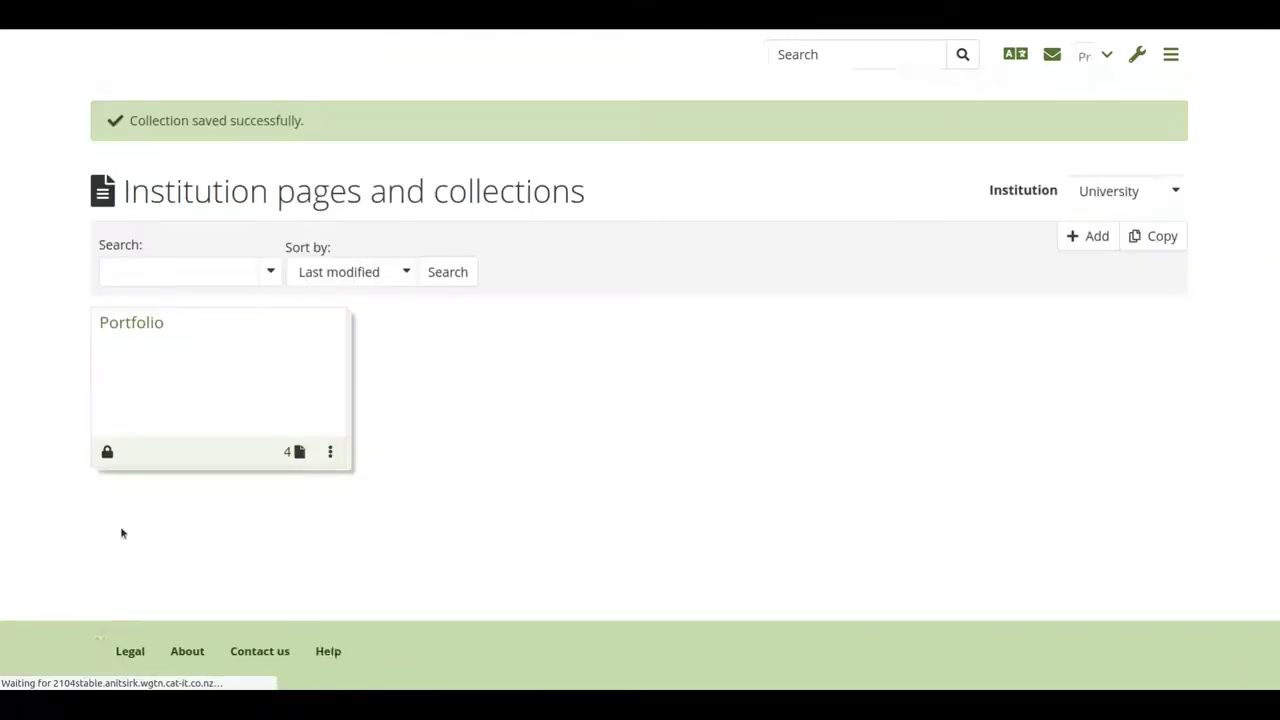
click(298, 452)
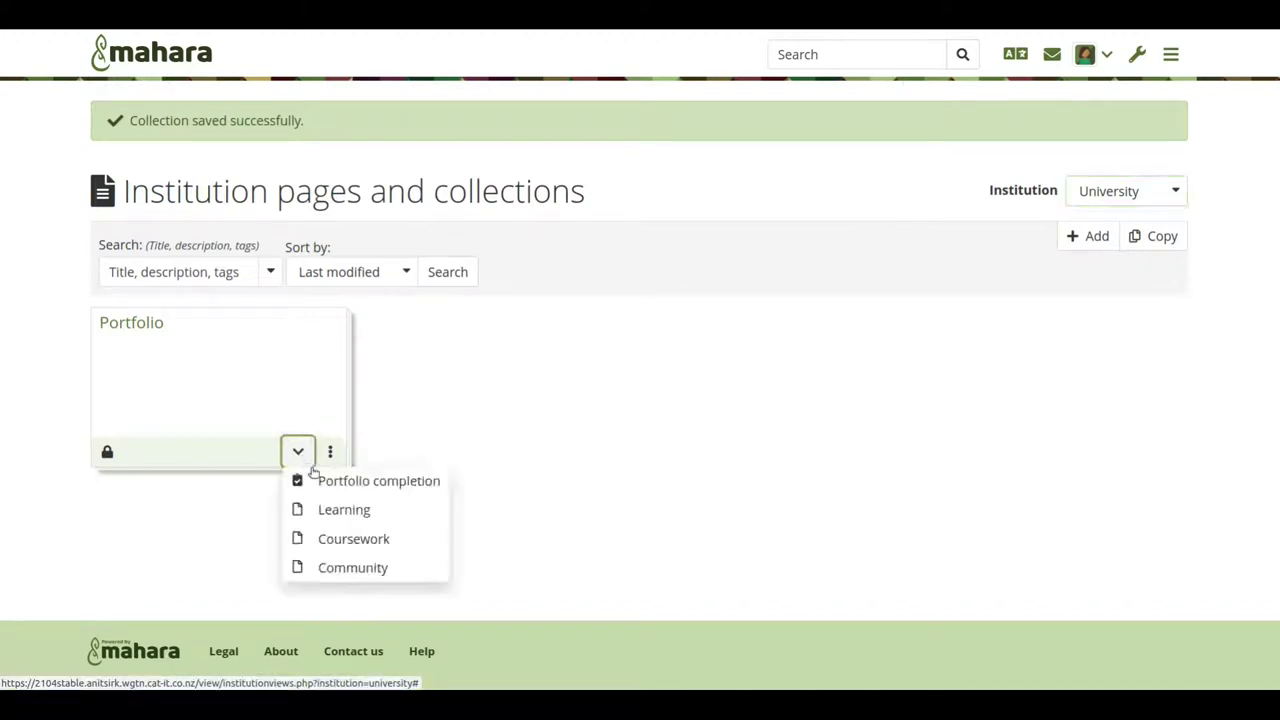
click(320, 485)
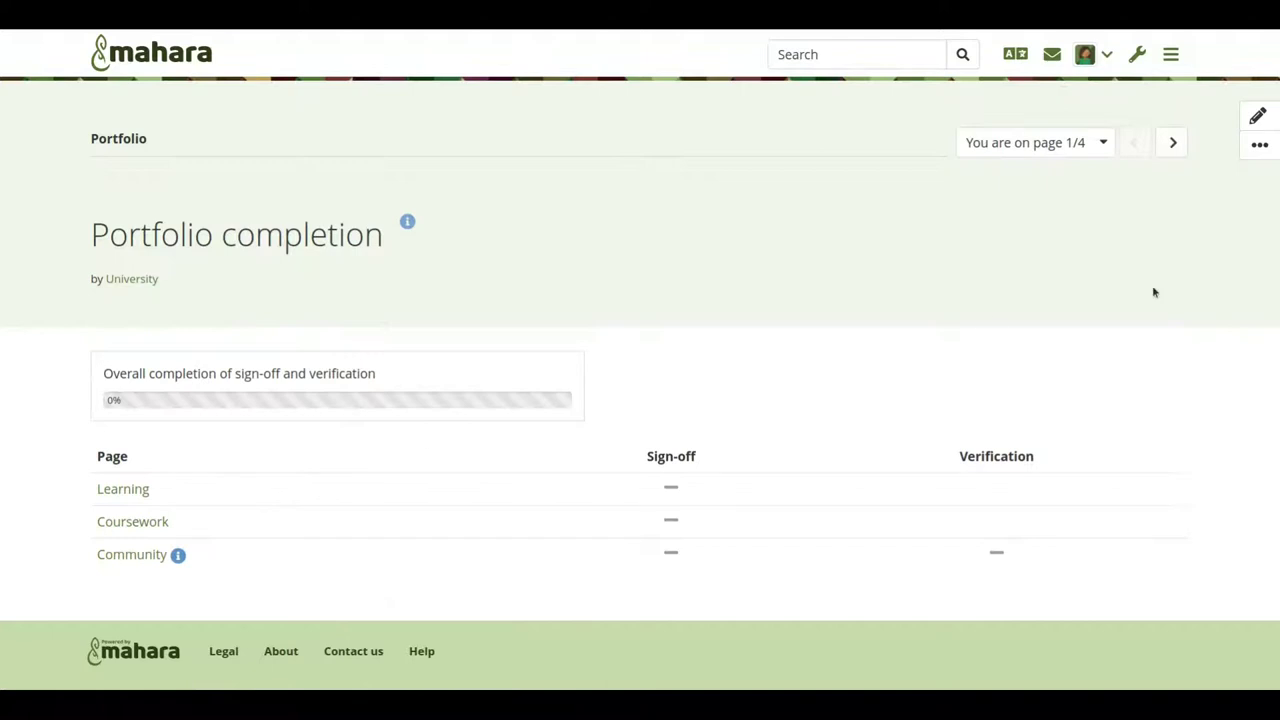
Add a Portfolio review block titled 'Primary statement' to the Portfolio completion page.
click(1262, 119)
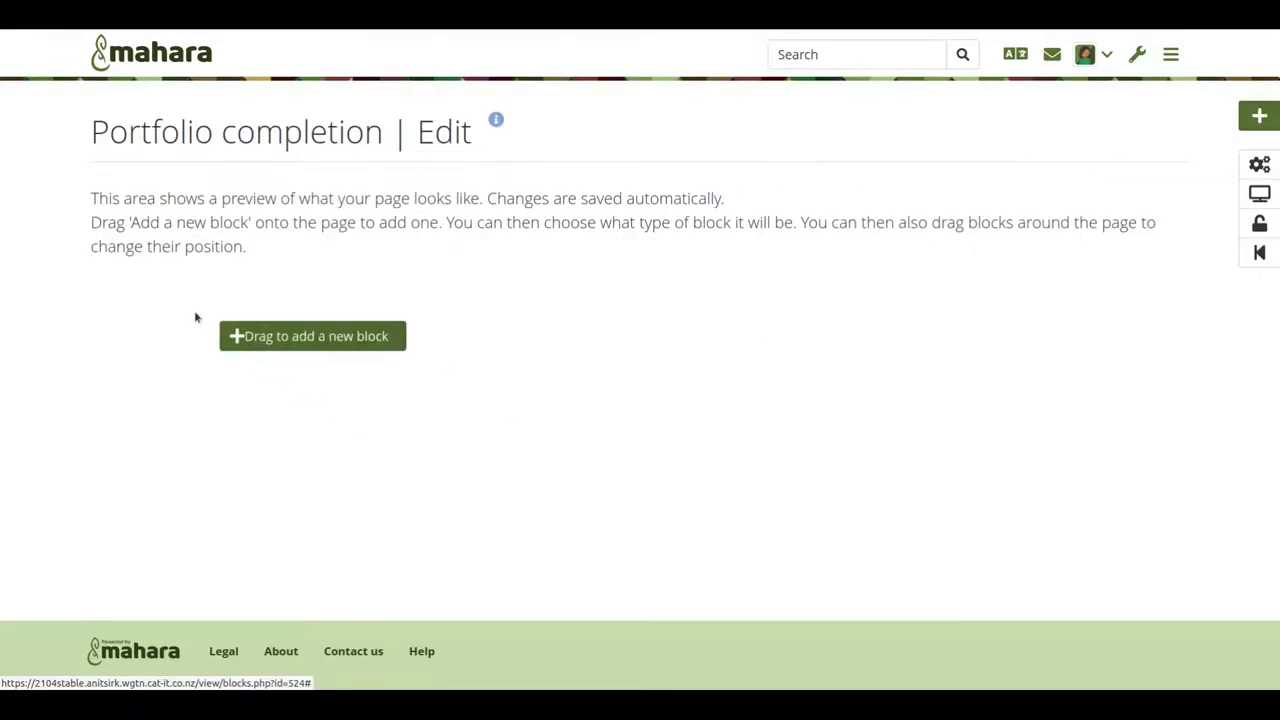
drag(240, 338, 114, 309)
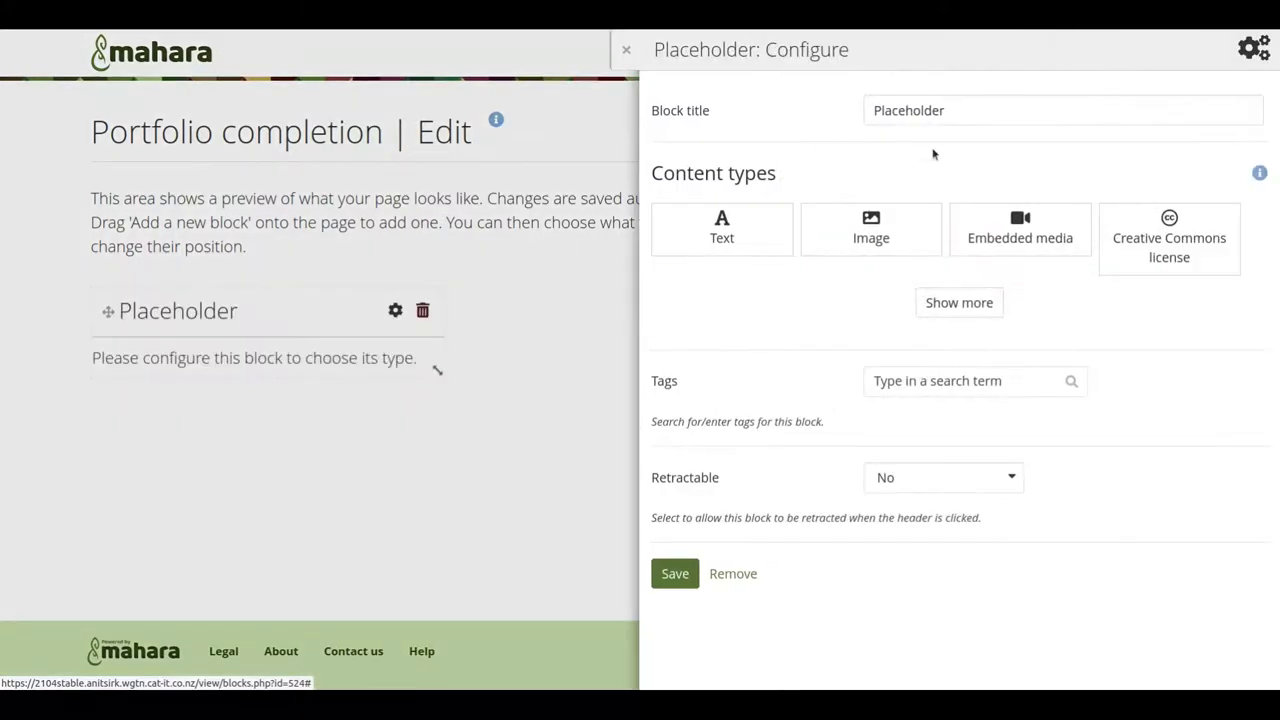
click(959, 302)
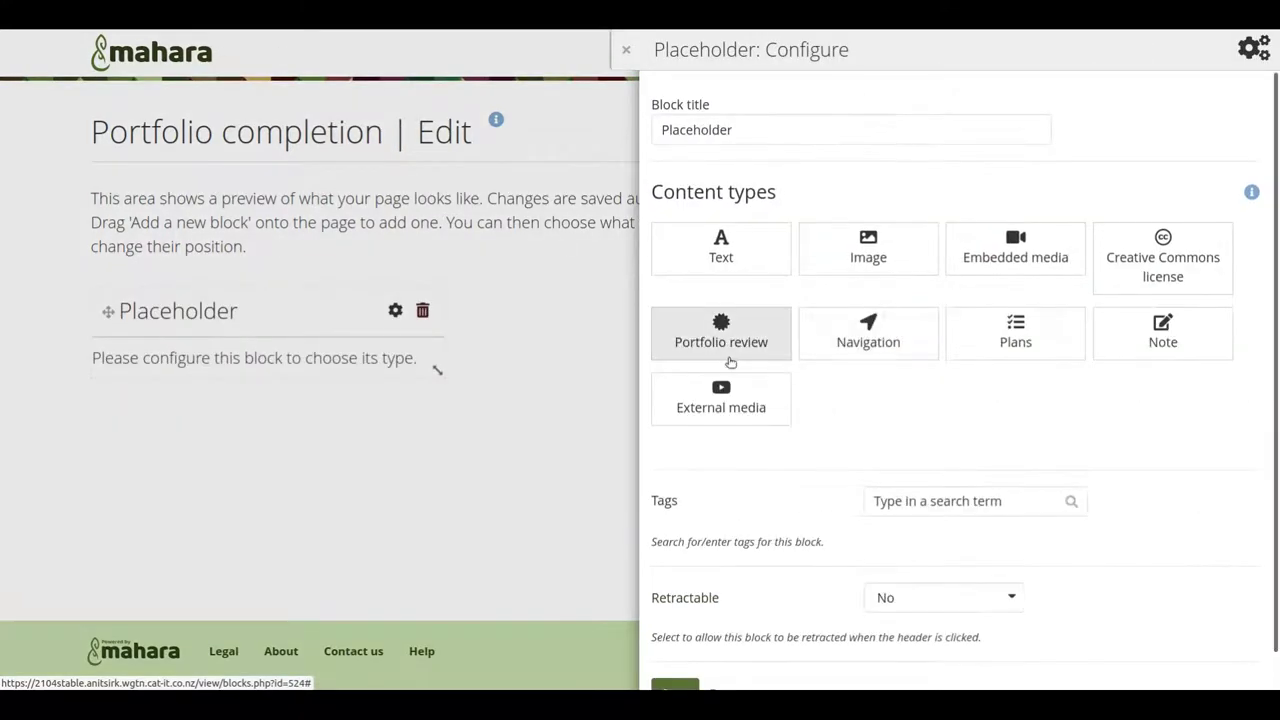
click(725, 338)
text(P)
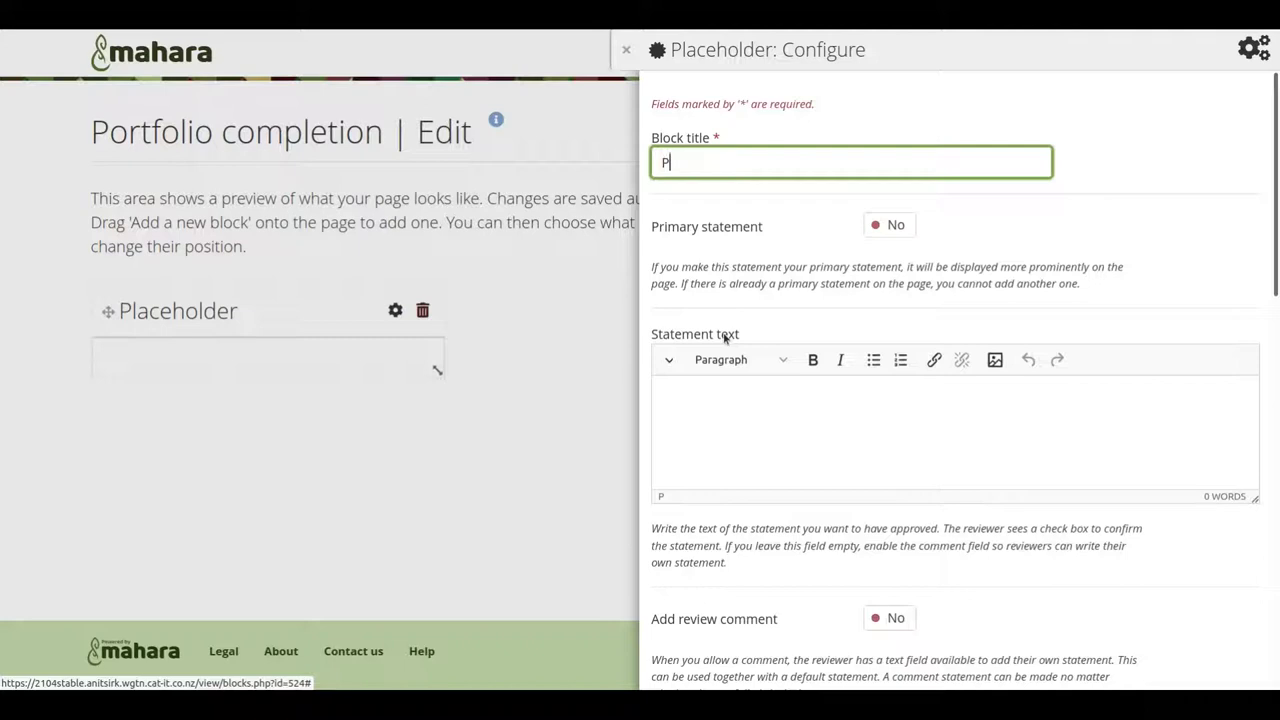
text(rimary statement)
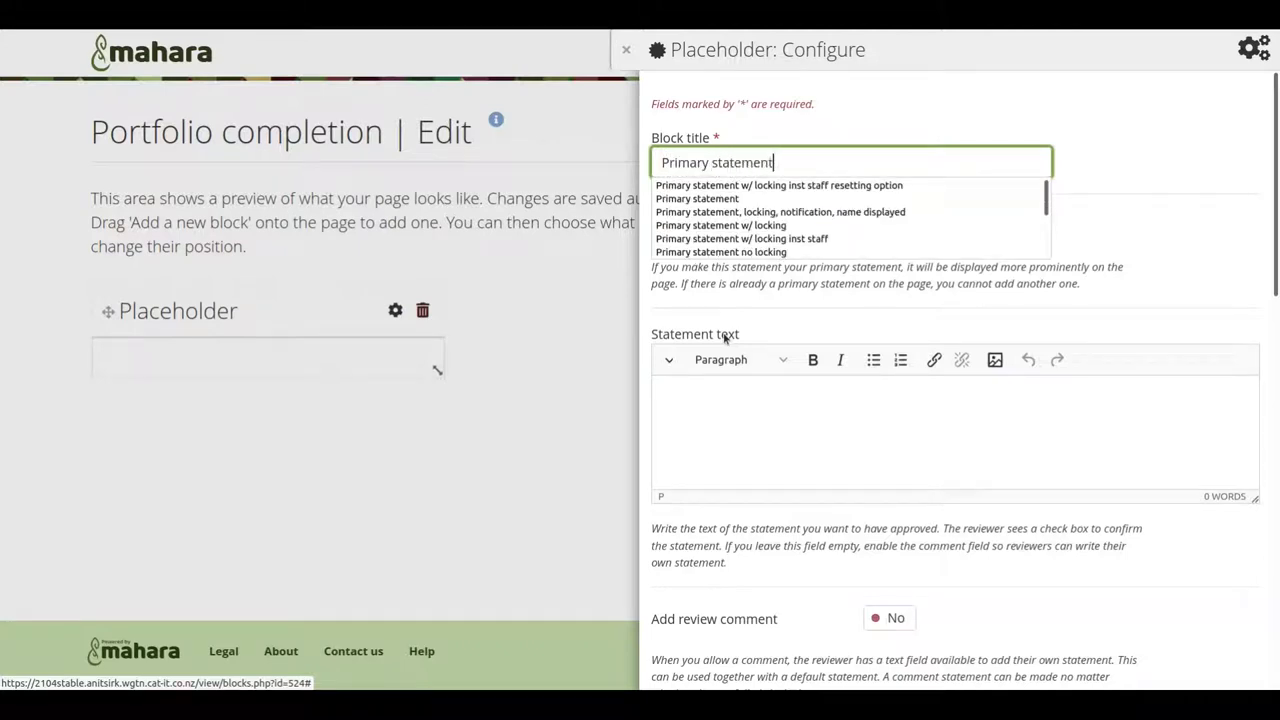
Make it the primary statement with lorem ipsum text, showing the reviewer's name and locking the portfolio.
click(889, 225)
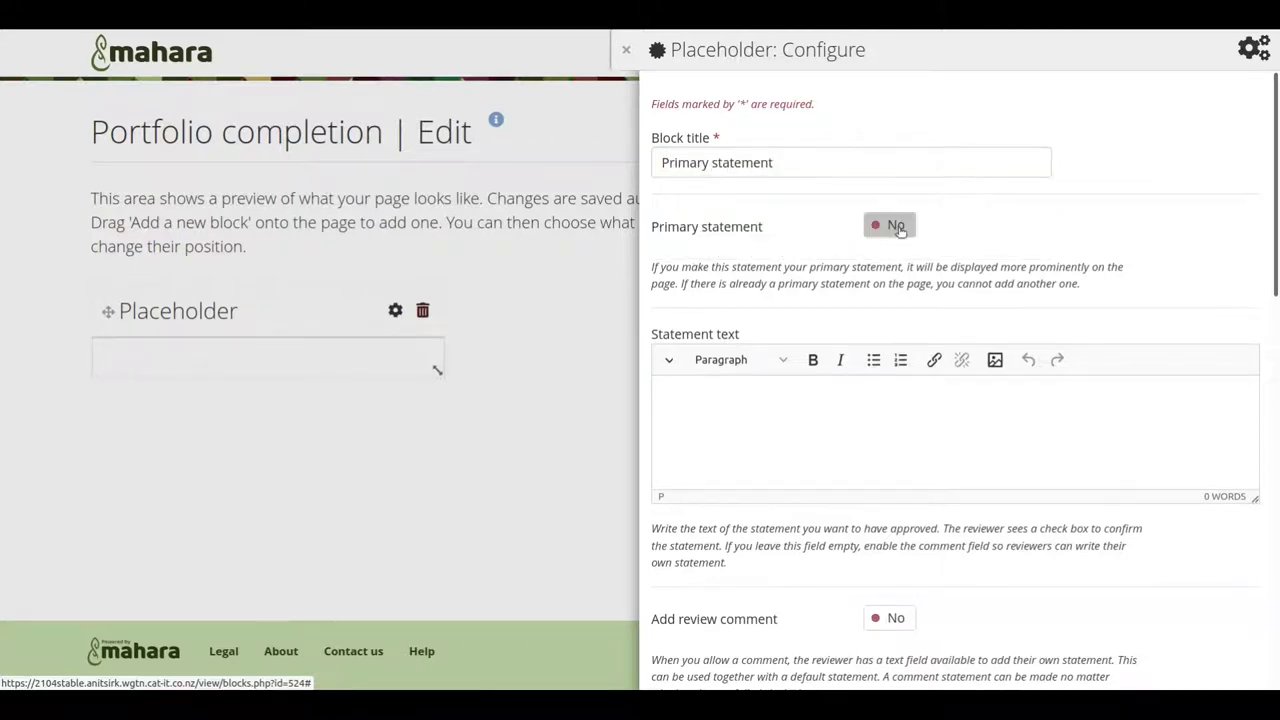
click(803, 399)
text(Lorem ipsum dolor sit amet, consectetur adipiscing elit. Duis pellentesque eff)
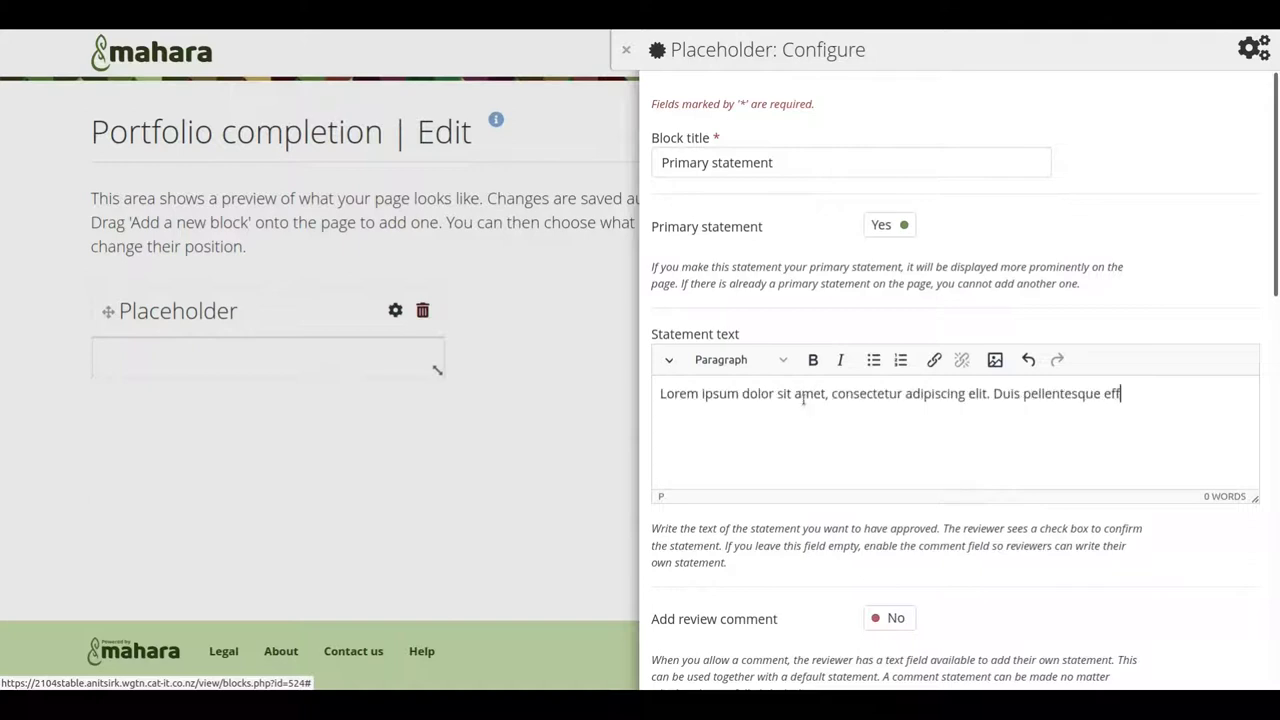
text(icitur ex vitae fringilla. Maecenas venenatis consequat mauris ac tempor. Aliquam vel finibus ligula. Phasellus eget pharetra diam, non porta lorem. Etiam pellentesque vitae dui at pharetra. Phasellus non justo eros. Sed blandit dolor non eros velit.)
scroll(1058, 688, down, 6)
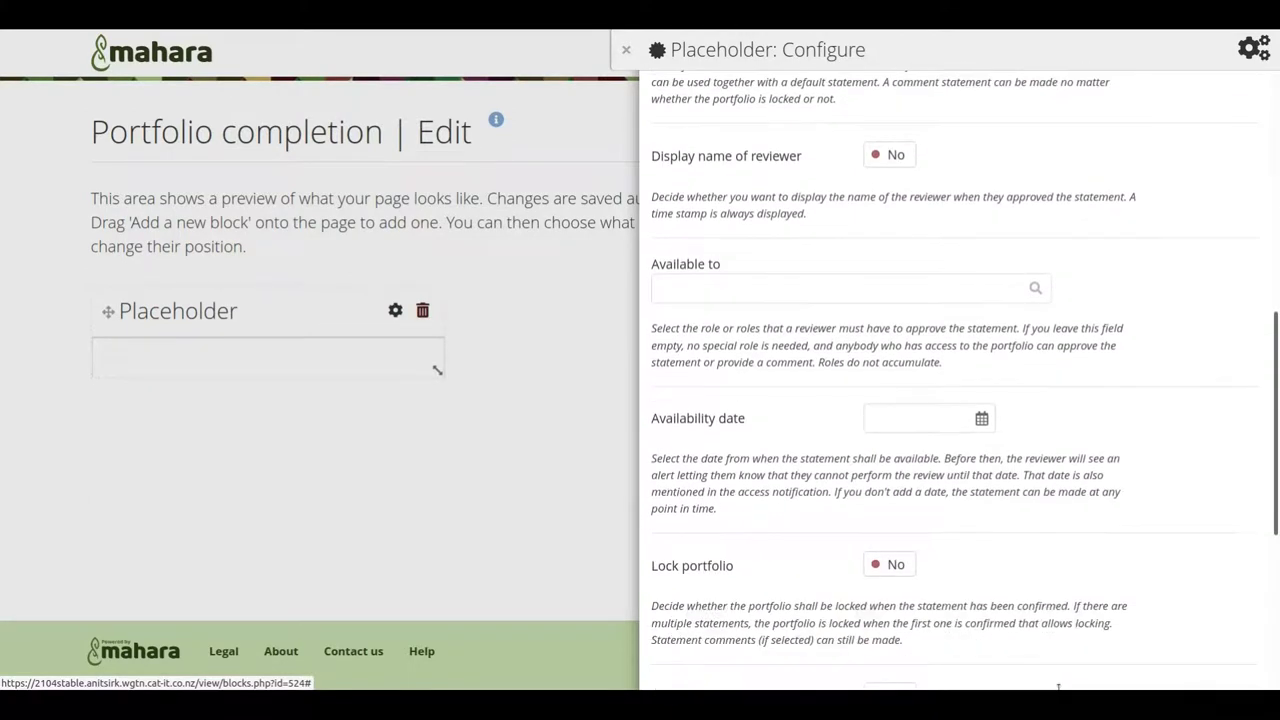
click(887, 156)
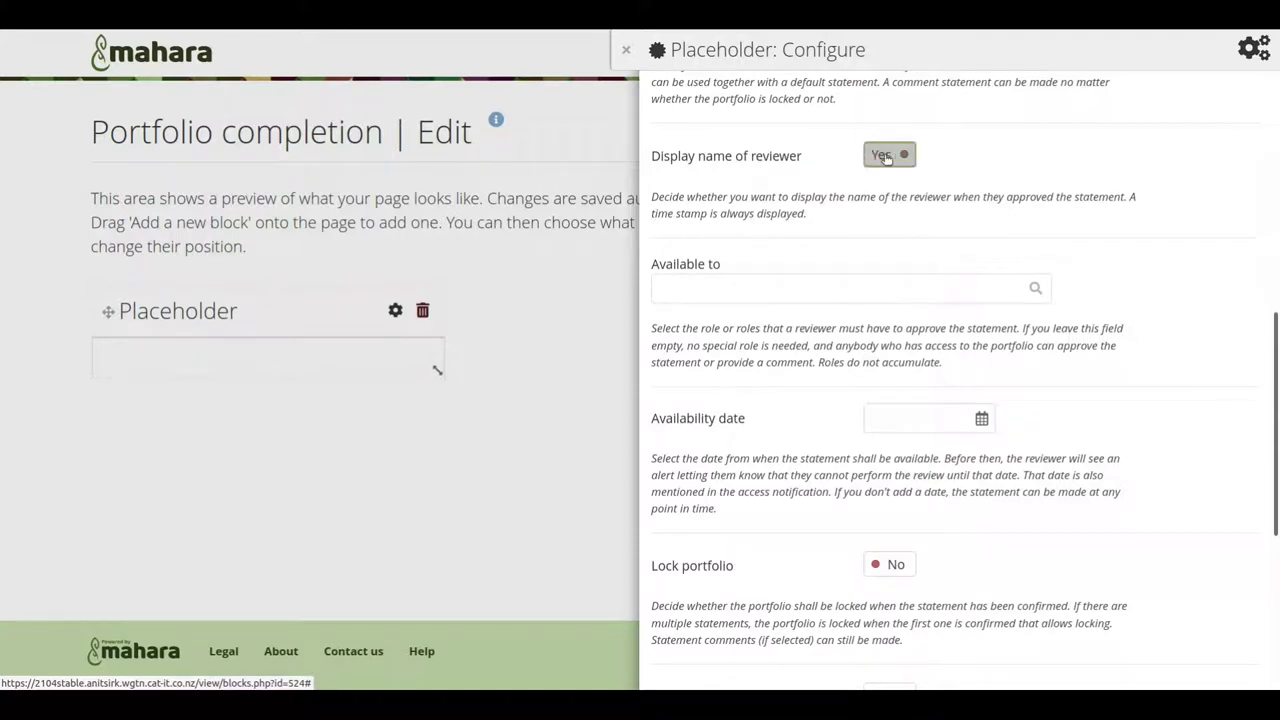
click(886, 565)
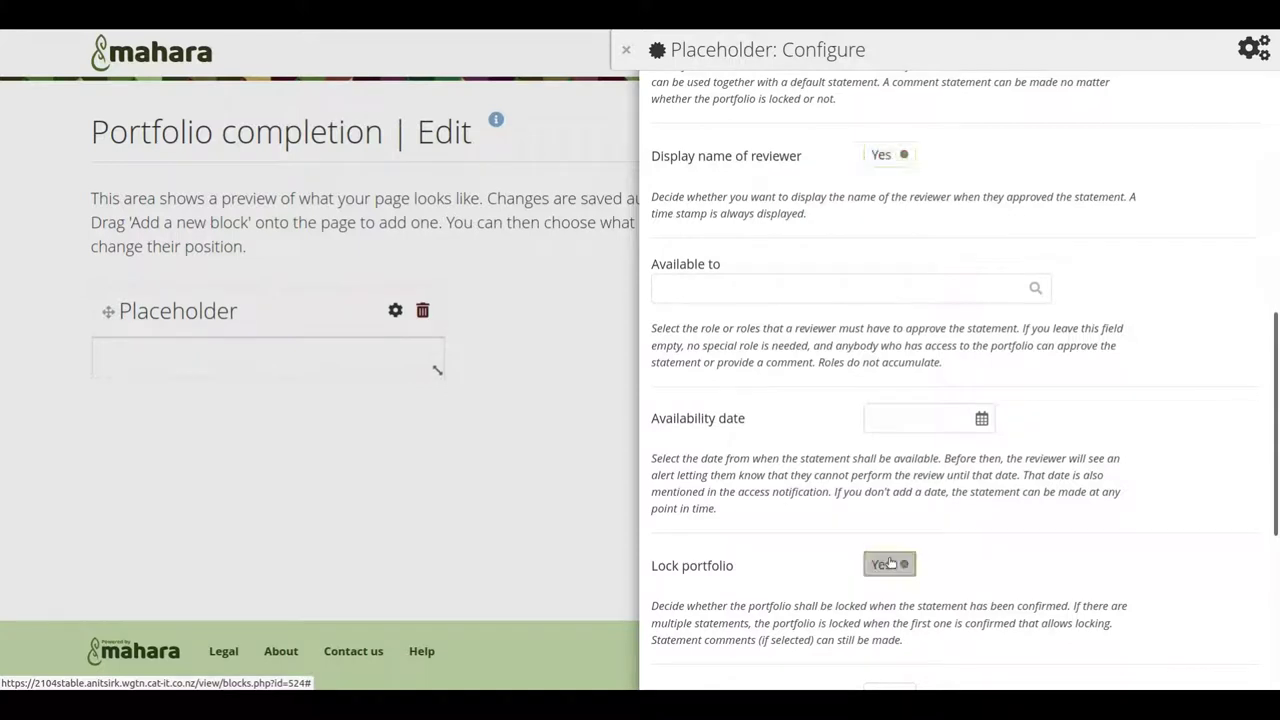
Restrict the block to the Reviewer role, enable author notification, and save it.
click(730, 290)
text(revie)
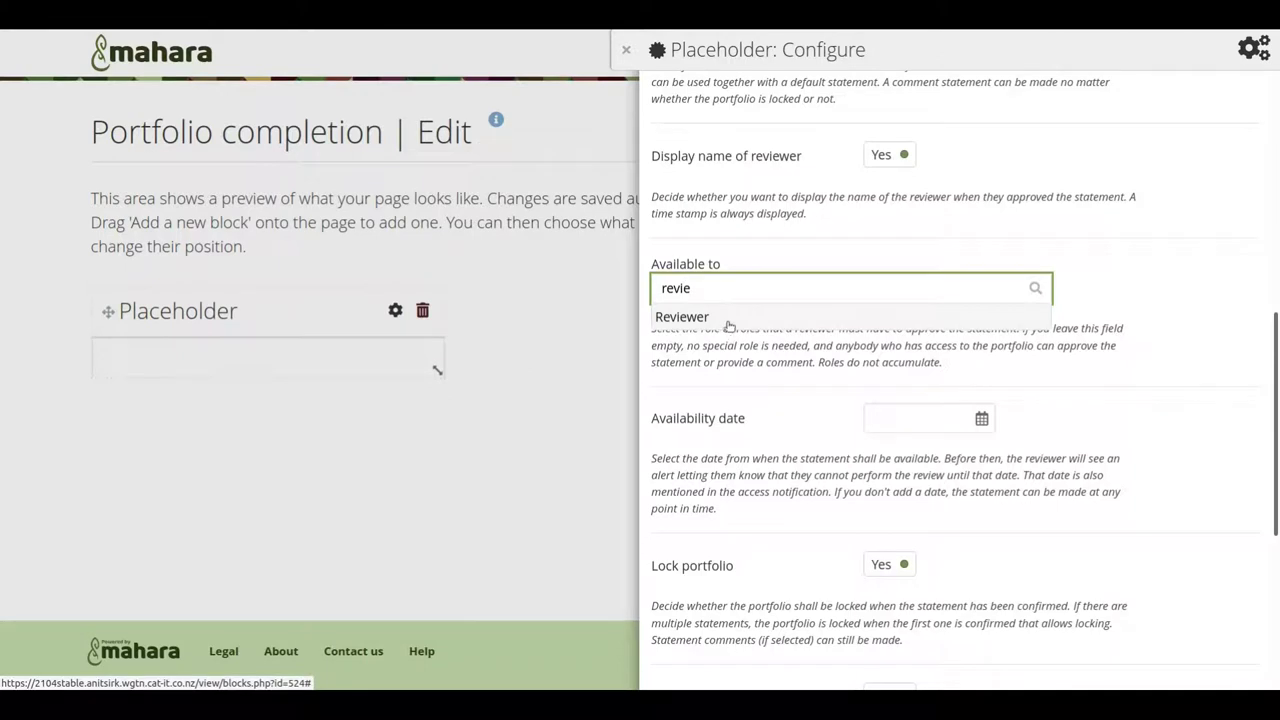
click(729, 322)
scroll(809, 472, down, 3)
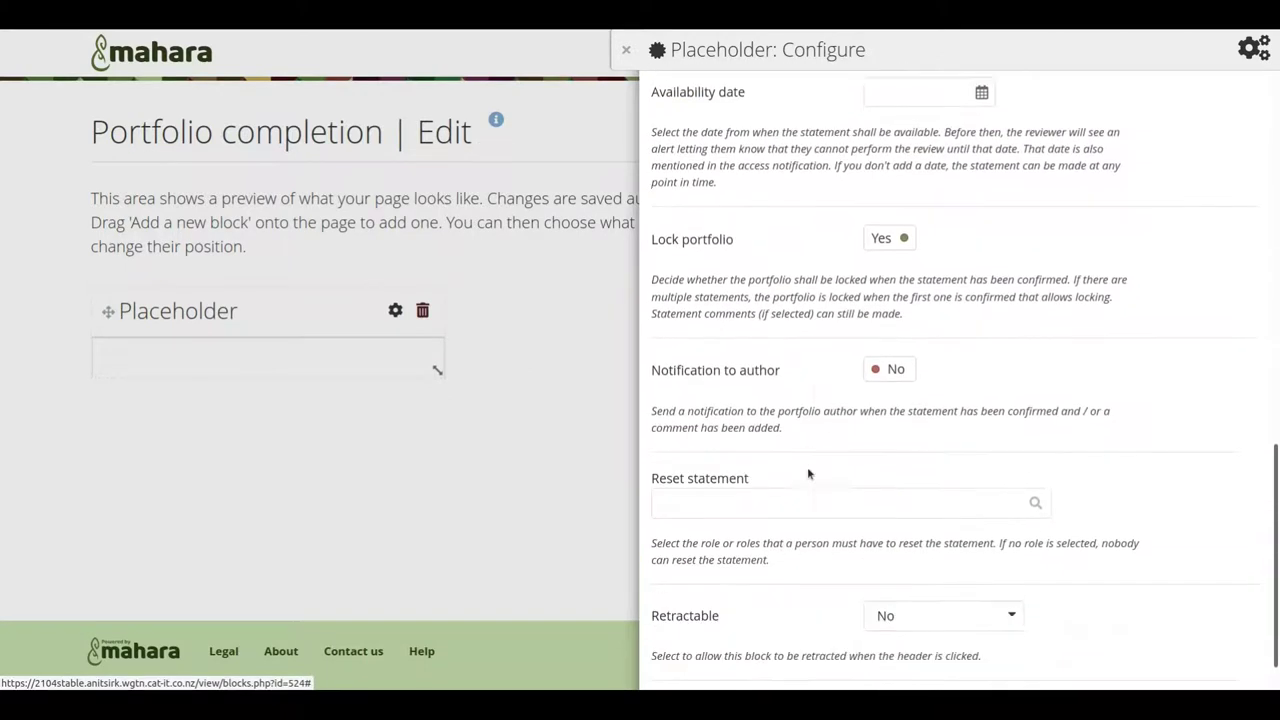
scroll(809, 473, down, 1)
click(893, 318)
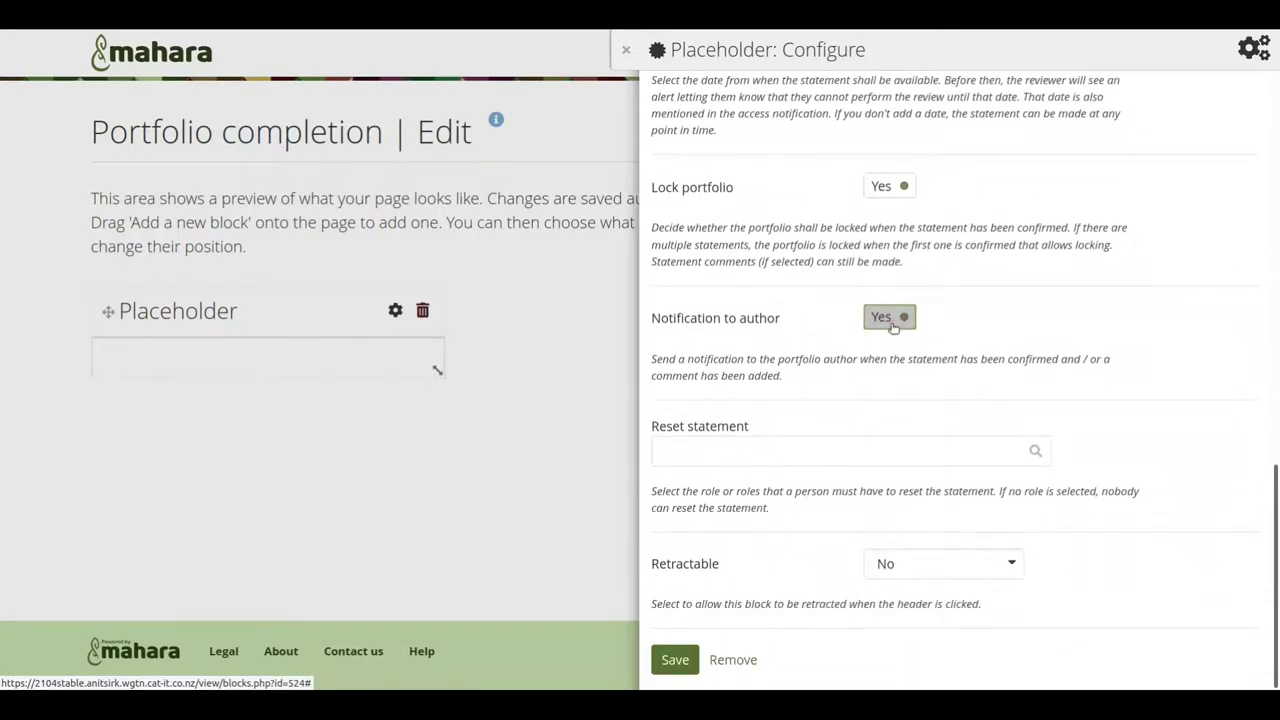
click(675, 660)
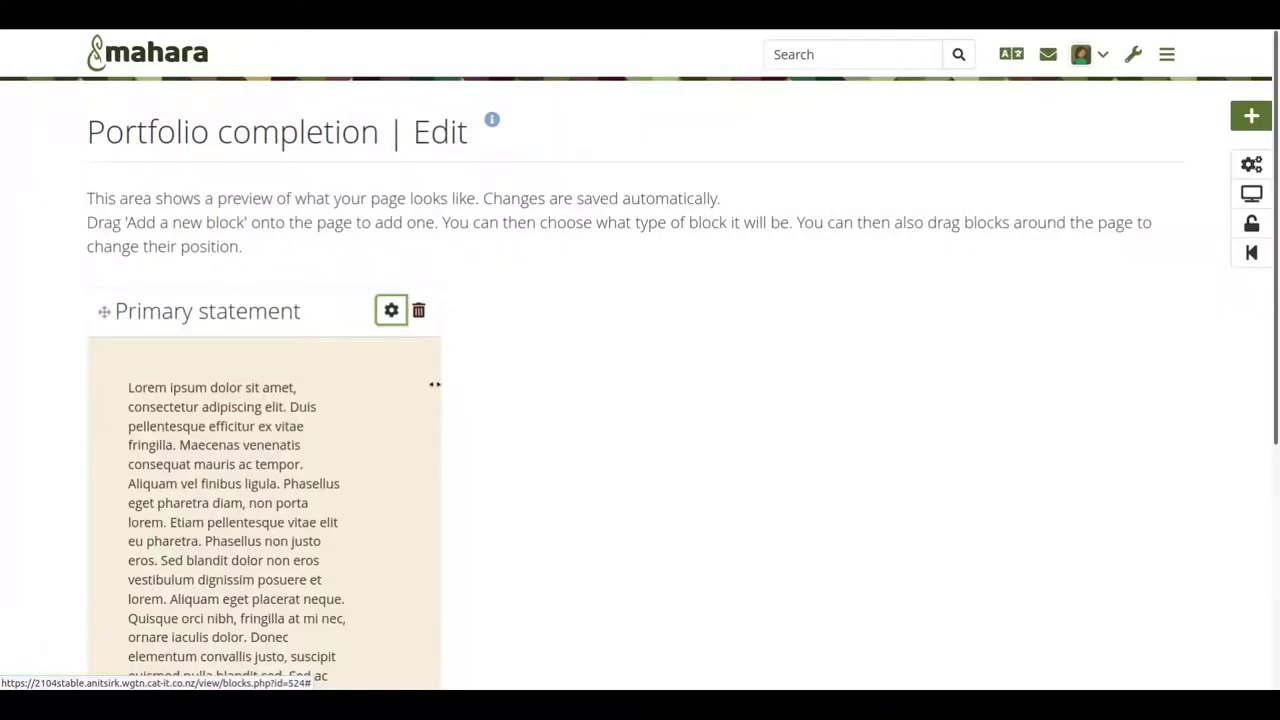
Widen the Primary statement block to full width and add a new block below it.
drag(435, 384, 1169, 362)
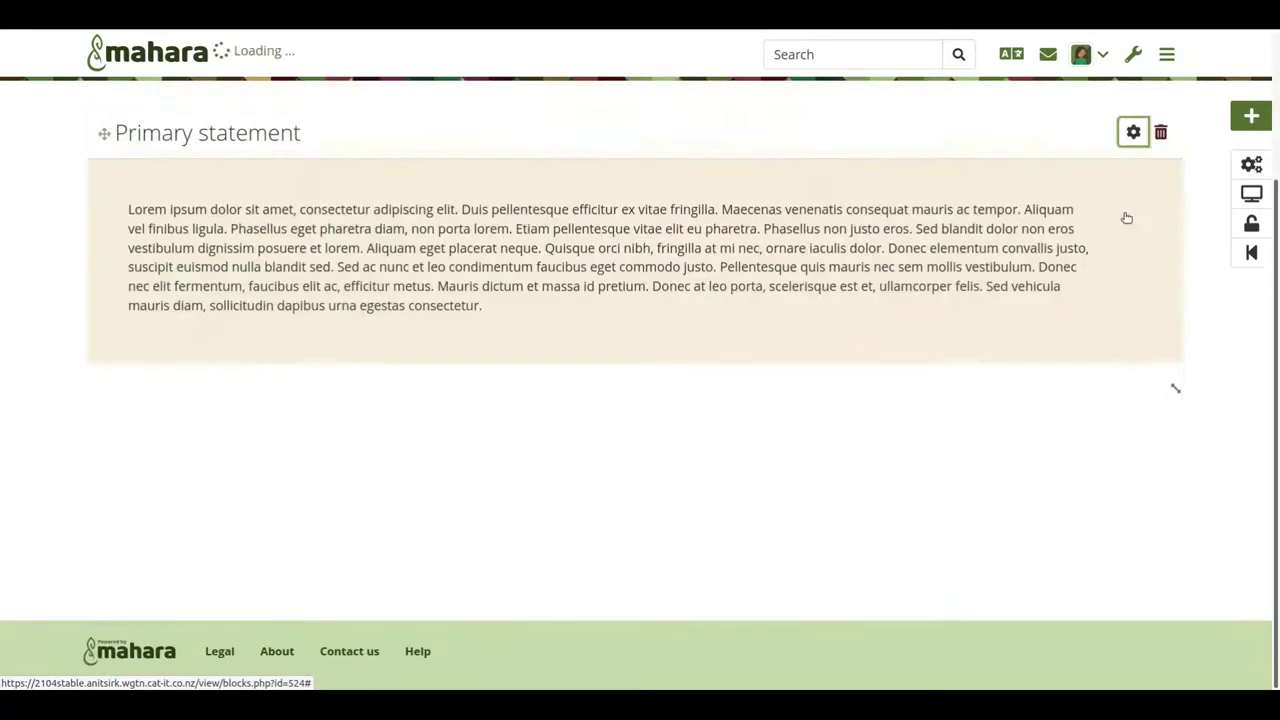
drag(1251, 116, 158, 573)
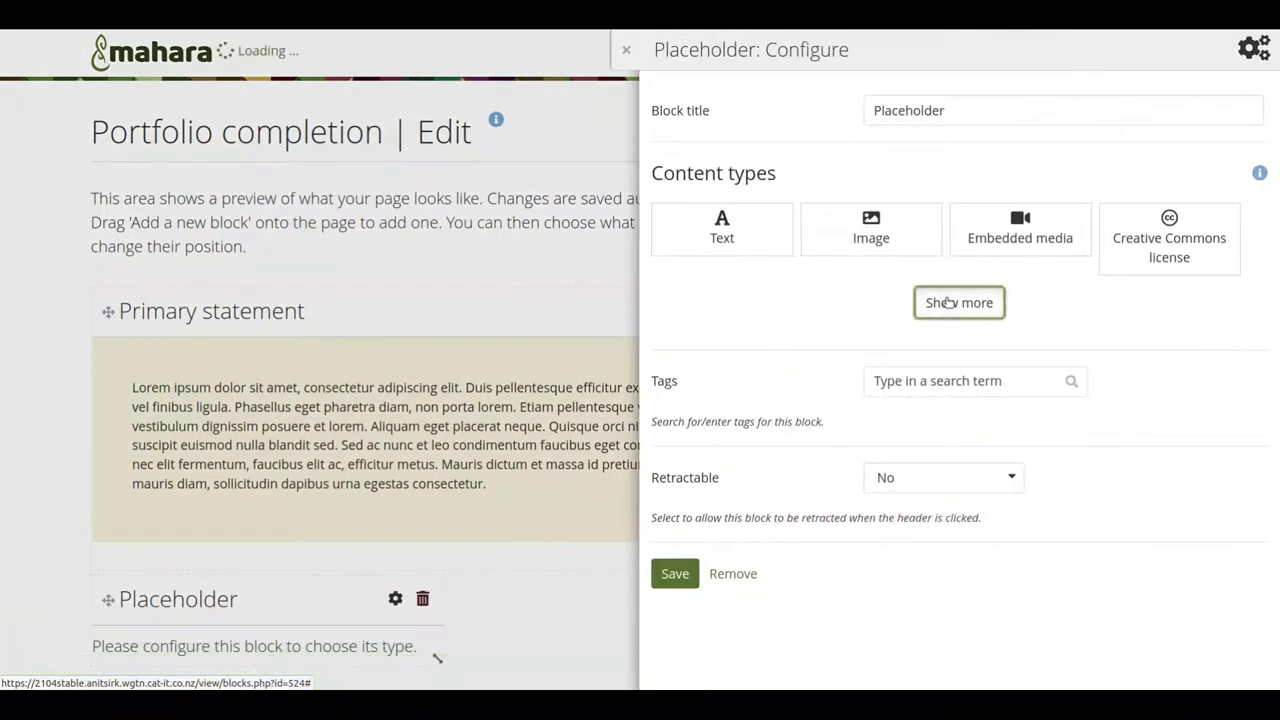
Make the new block a Portfolio review titled 'Comment' that allows reviewer comments.
click(948, 302)
click(756, 338)
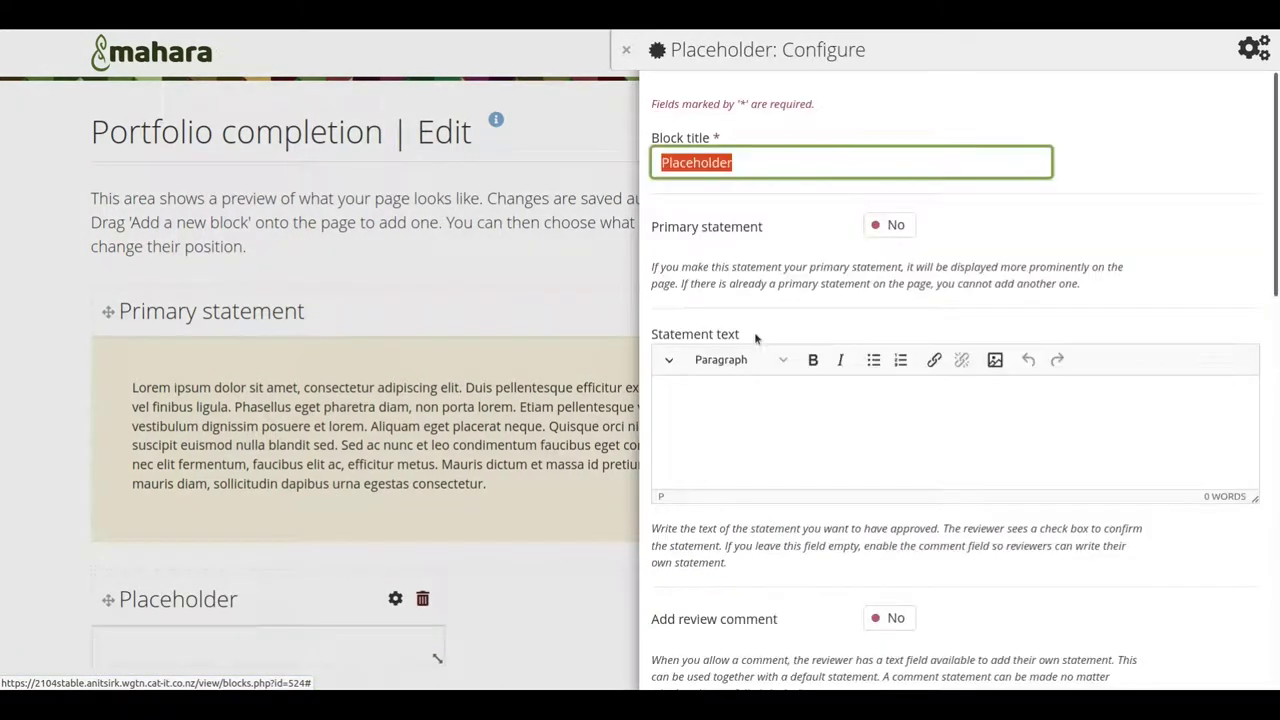
text(Comment)
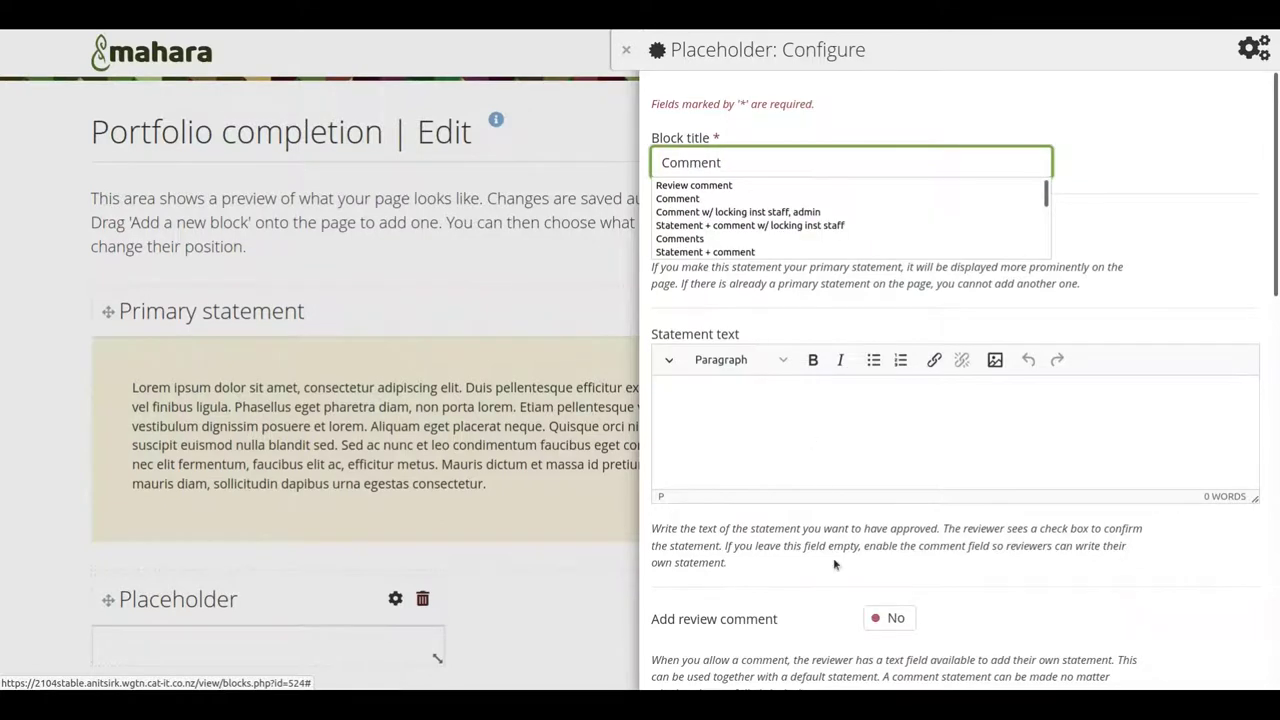
click(896, 616)
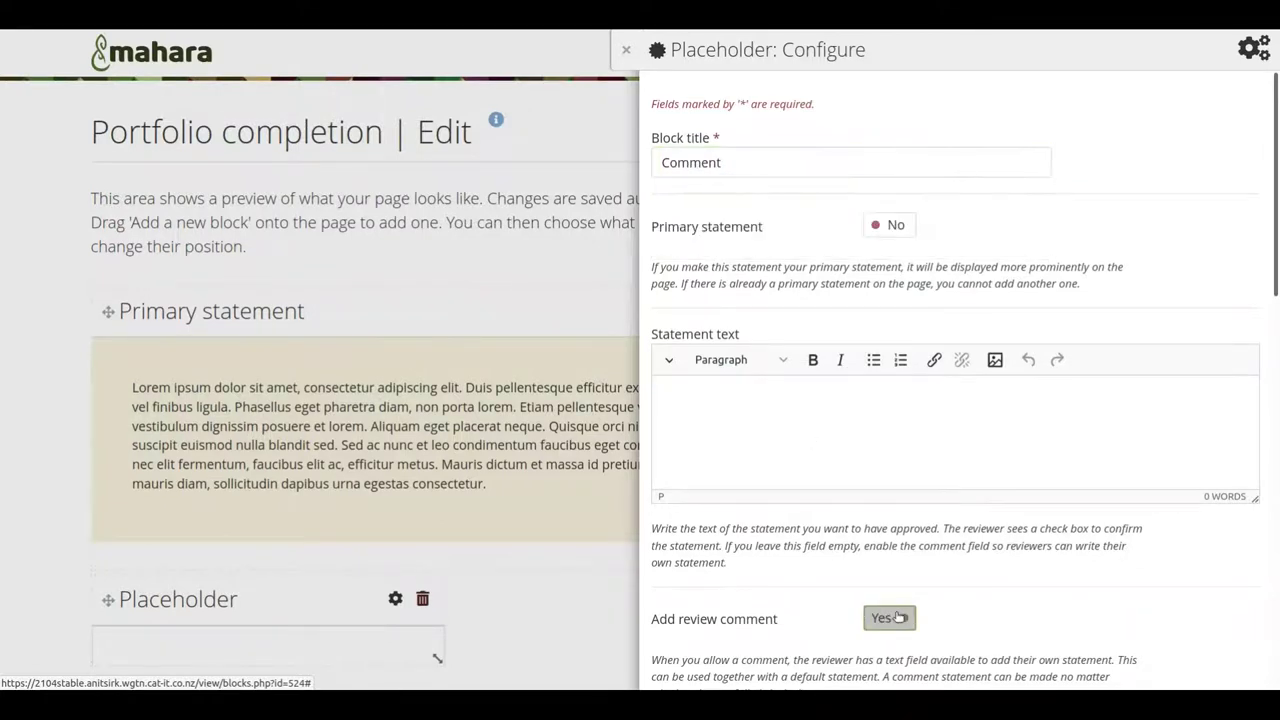
scroll(898, 617, down, 5)
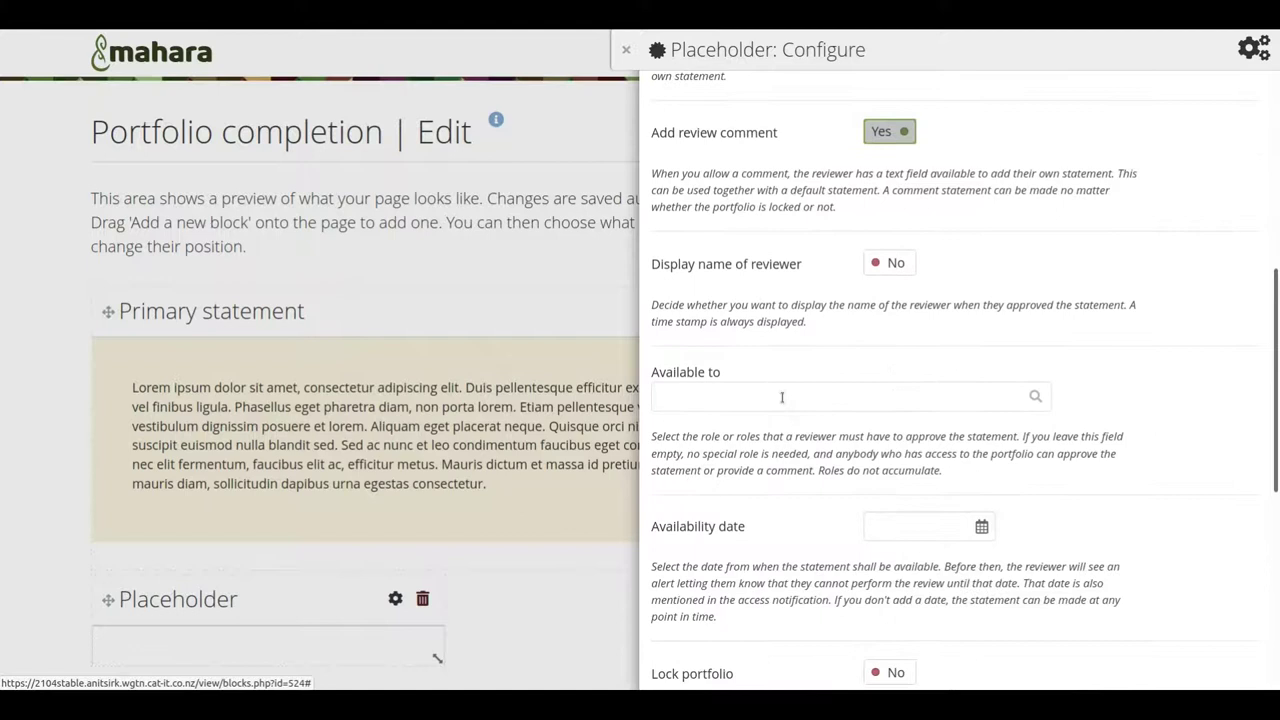
Limit the Comment block to Reviewer, available from 2021/05/28, and save it.
click(782, 397)
text(review)
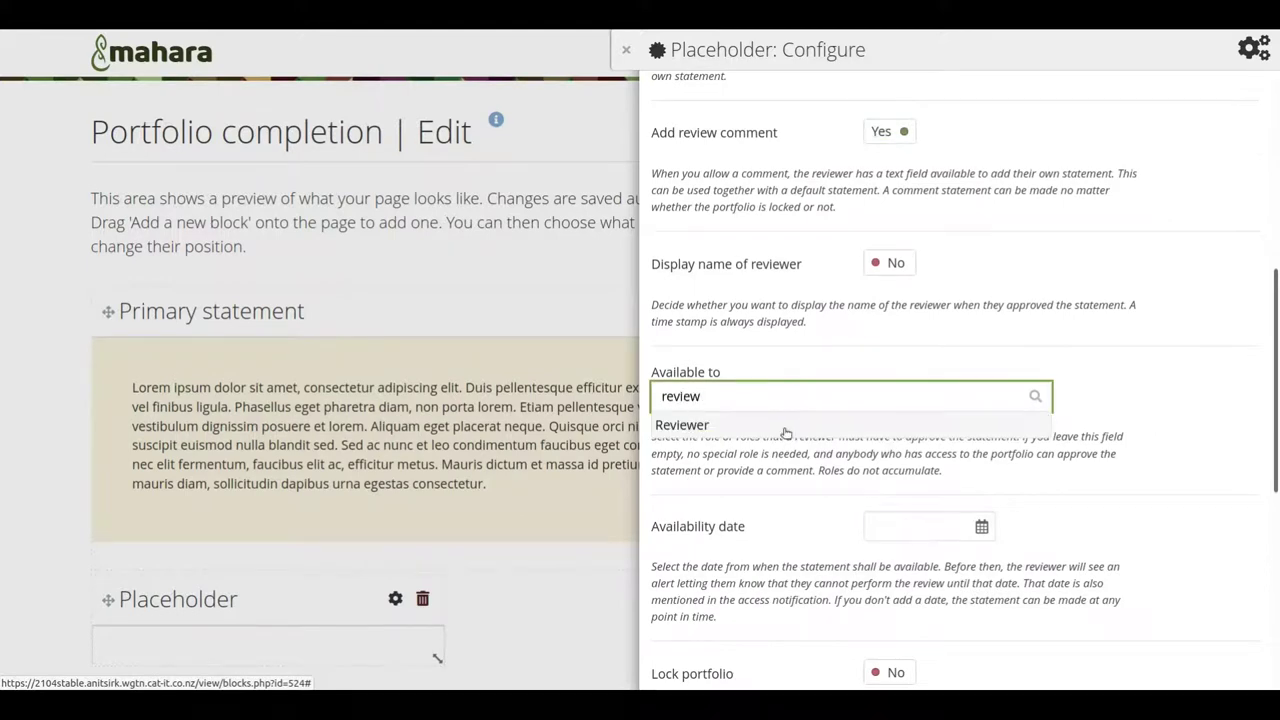
click(783, 427)
scroll(783, 427, down, 4)
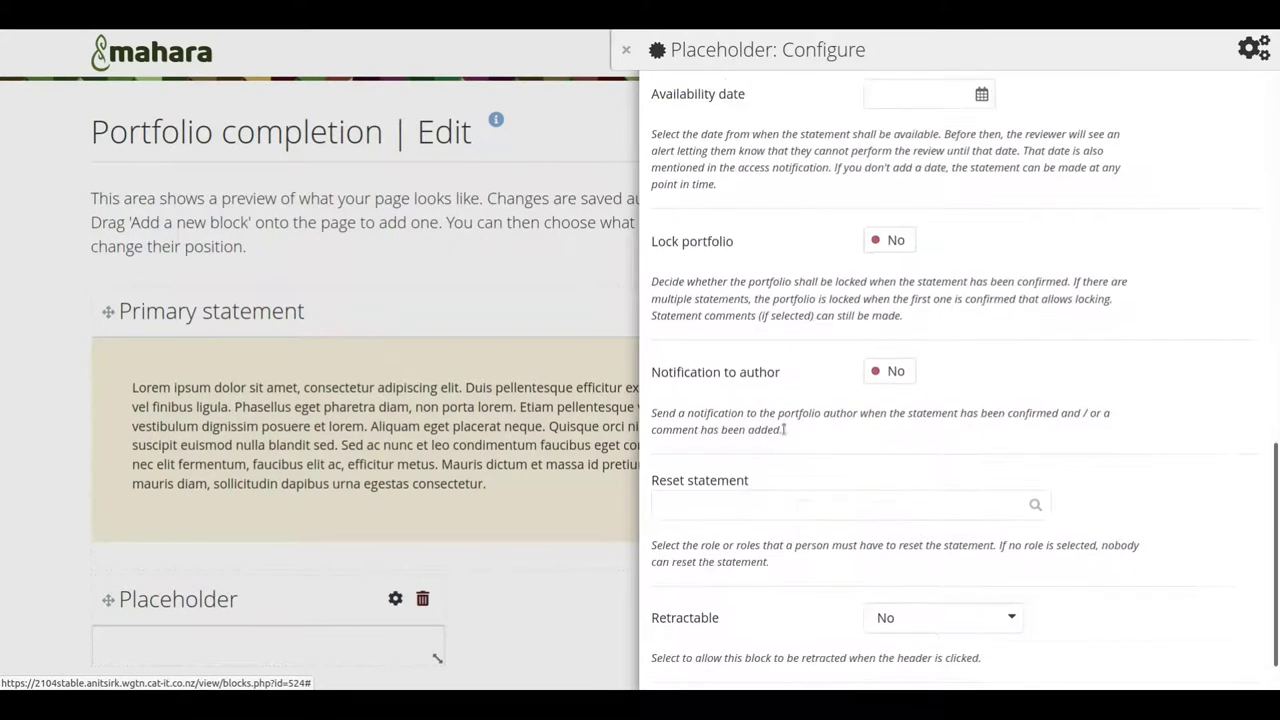
click(938, 87)
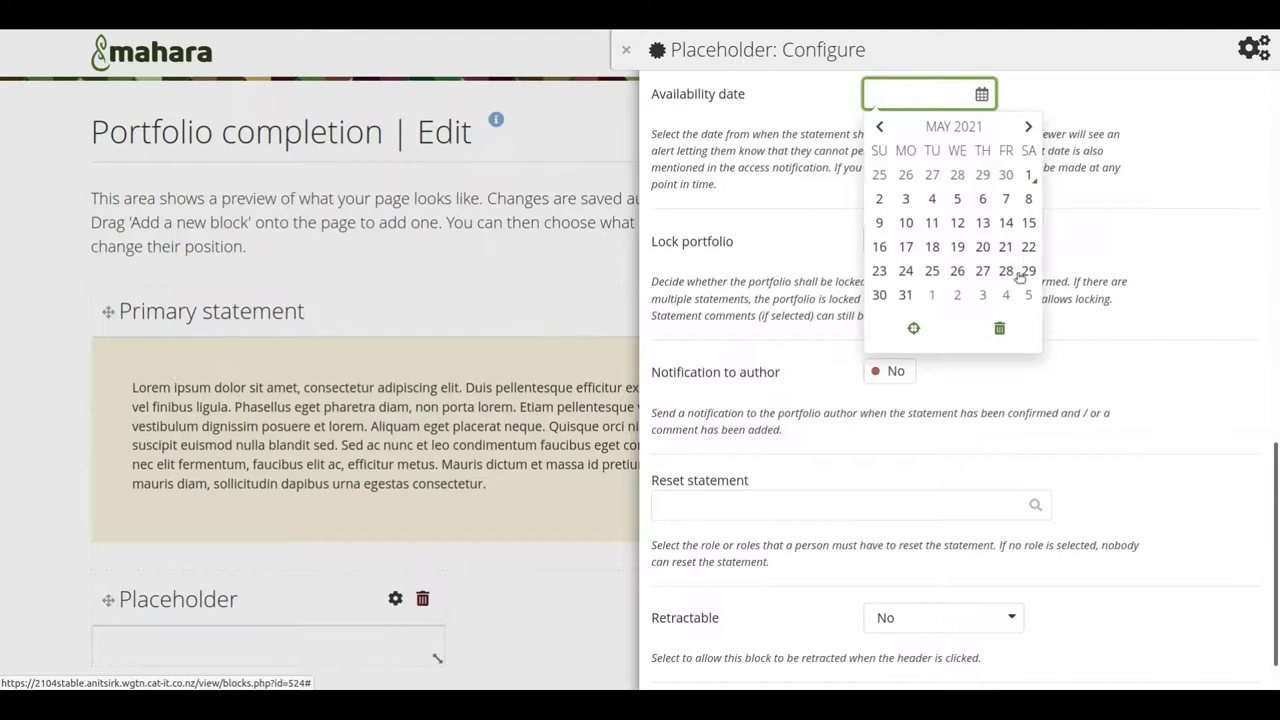
click(1007, 272)
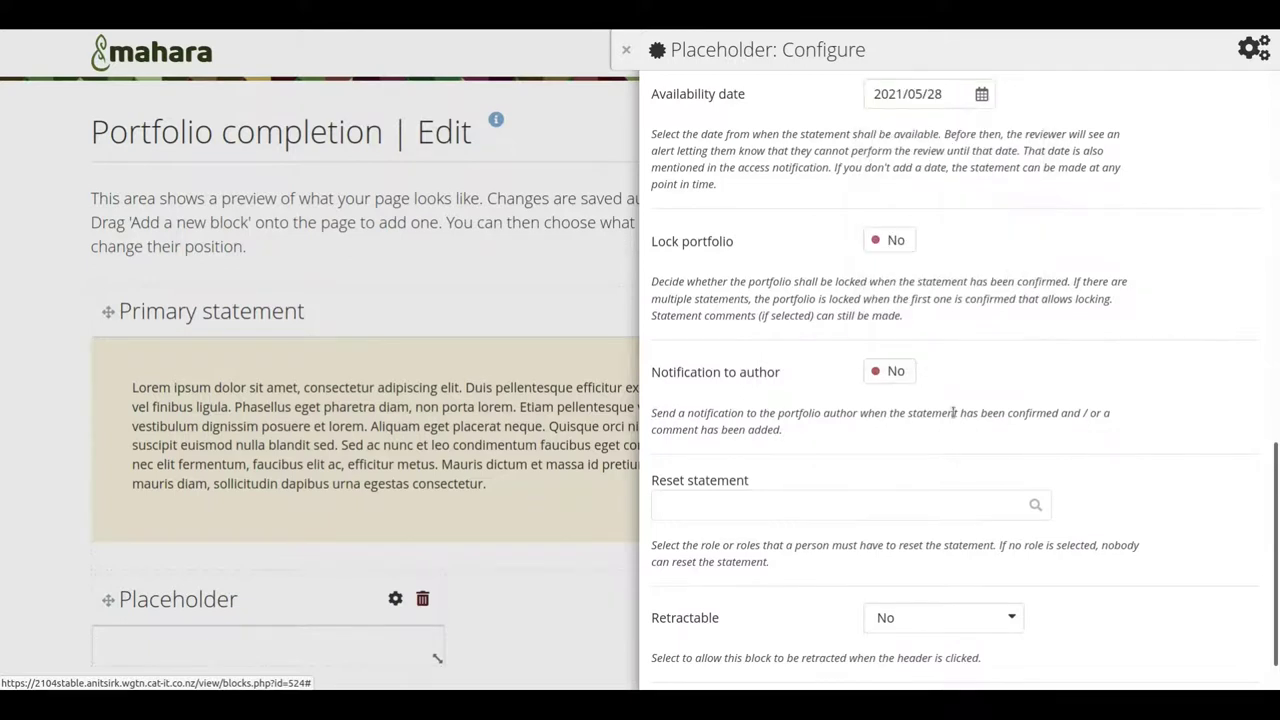
scroll(953, 412, down, 2)
click(681, 657)
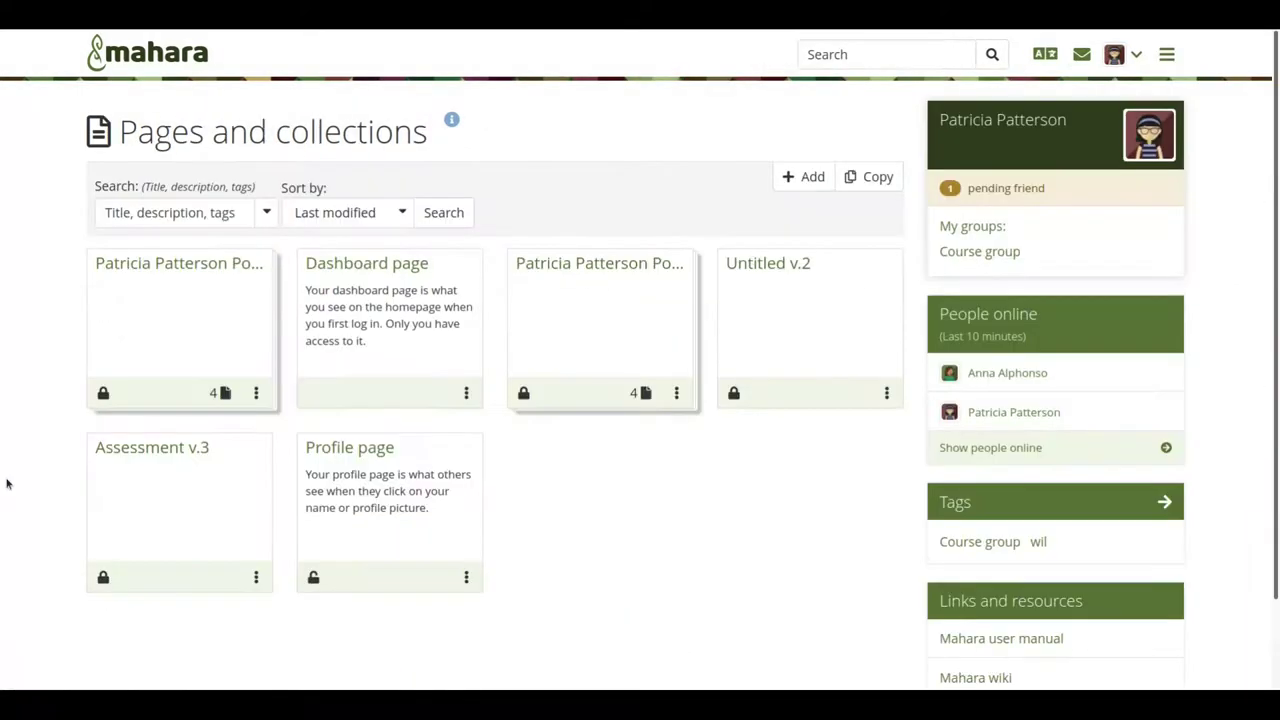
Share the Learning v.2 portfolio collection with one person in the Reviewer role.
click(170, 272)
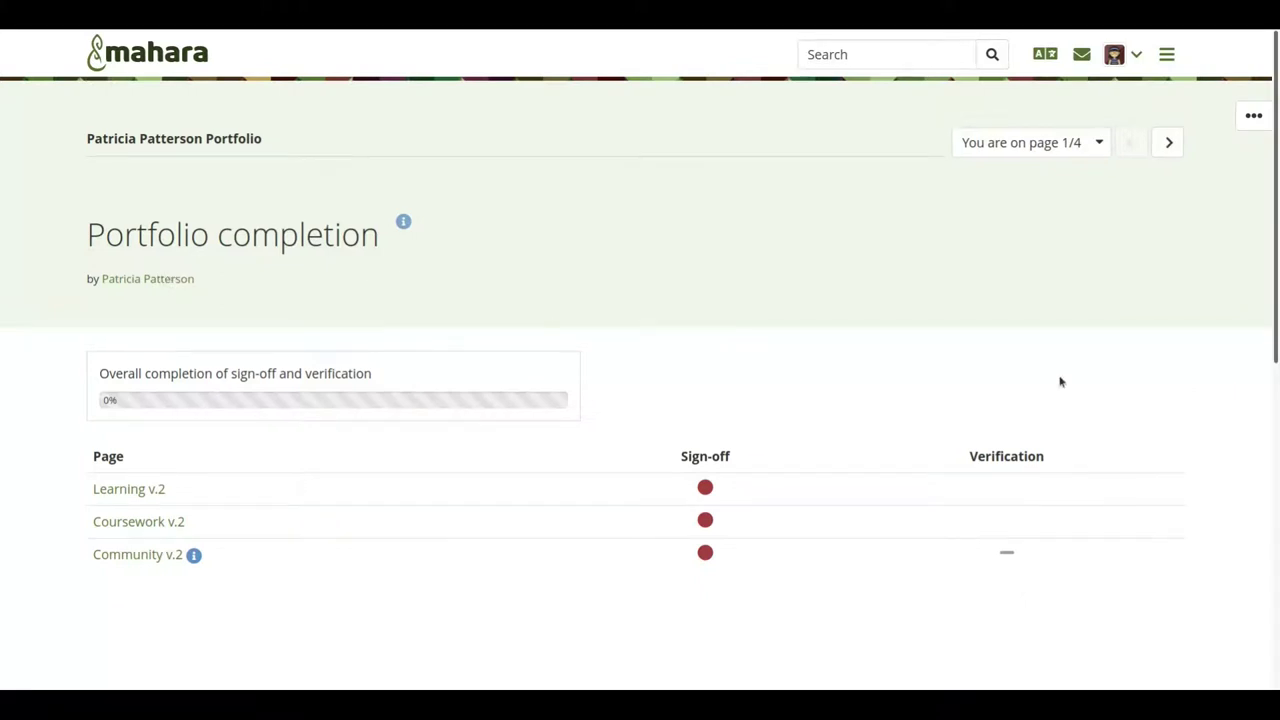
click(1254, 118)
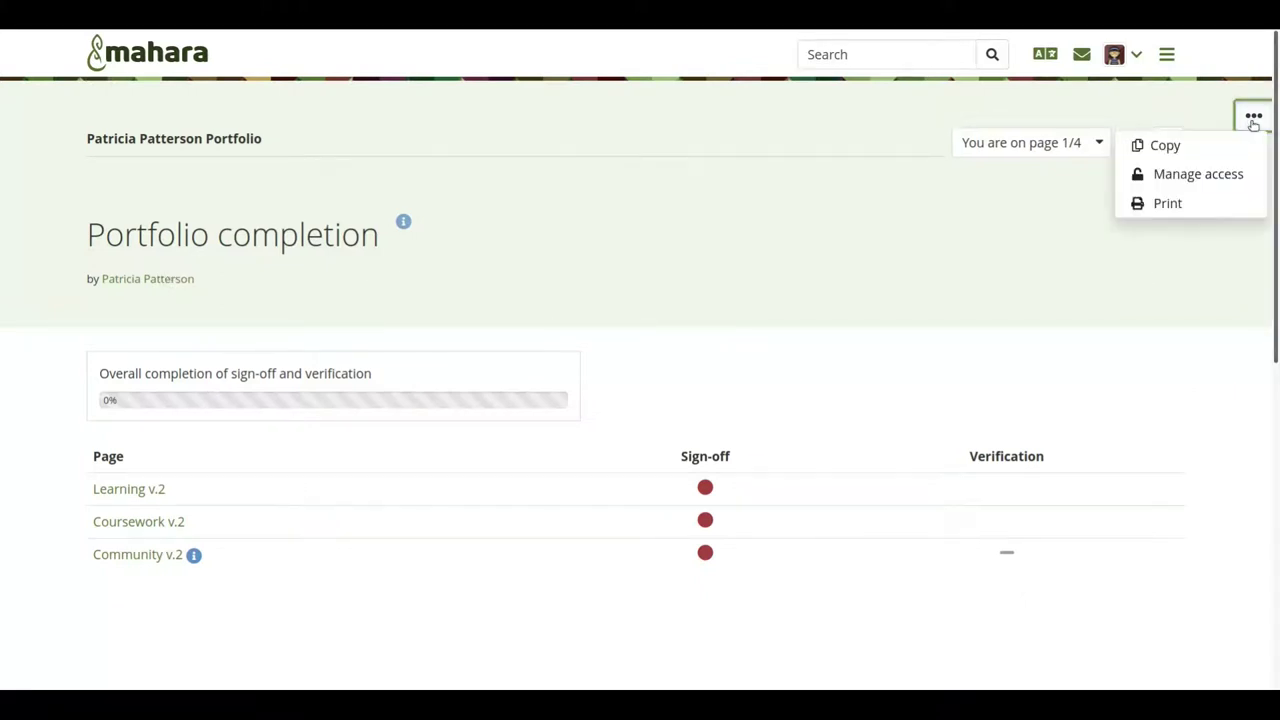
click(1213, 172)
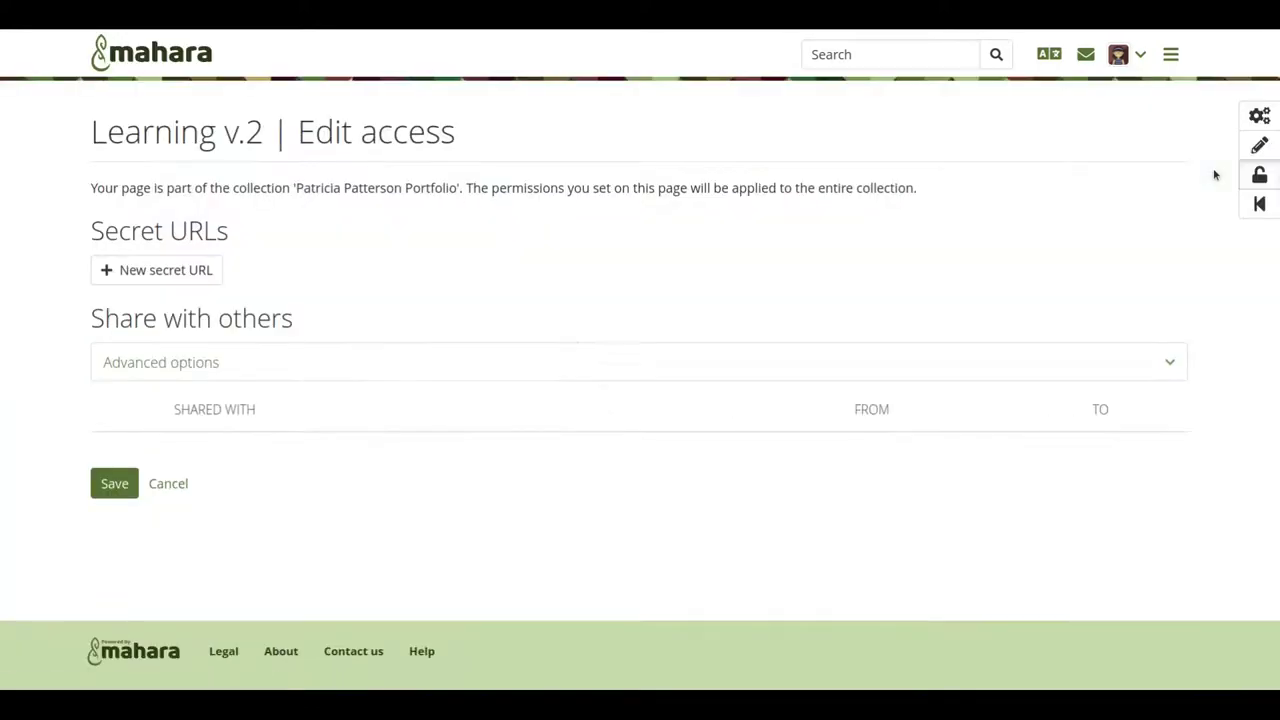
click(245, 463)
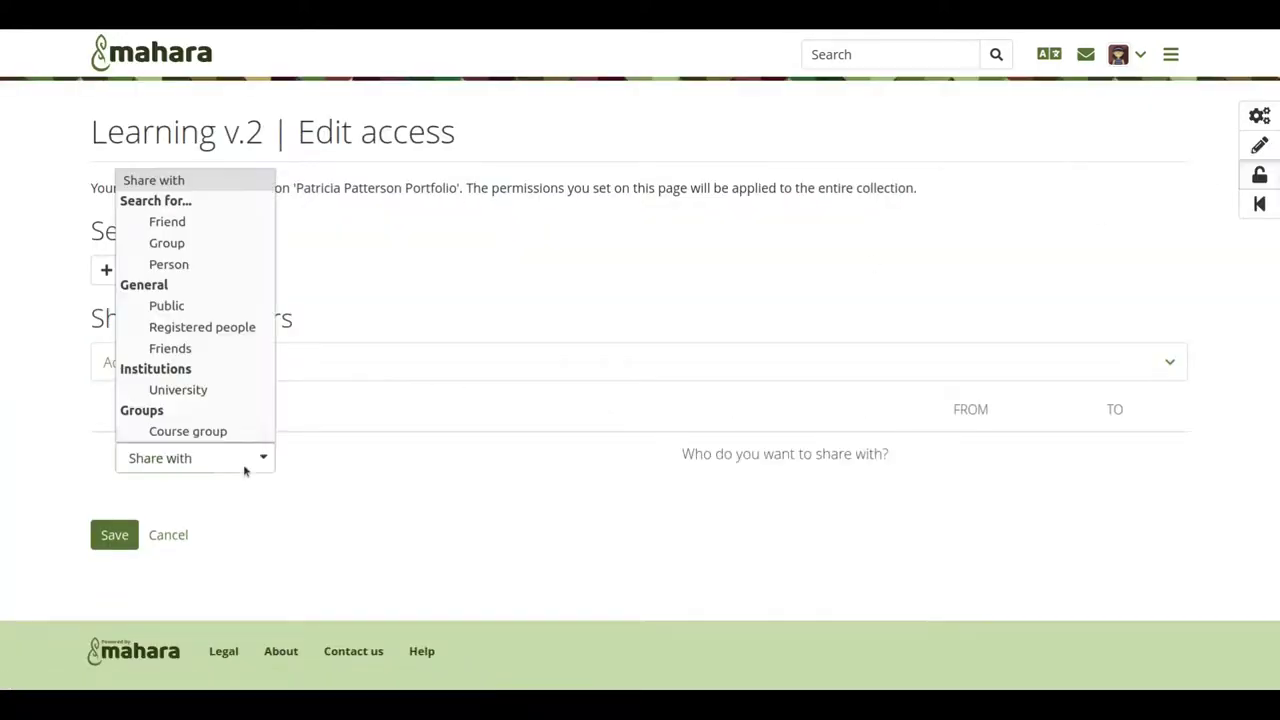
click(241, 265)
click(330, 466)
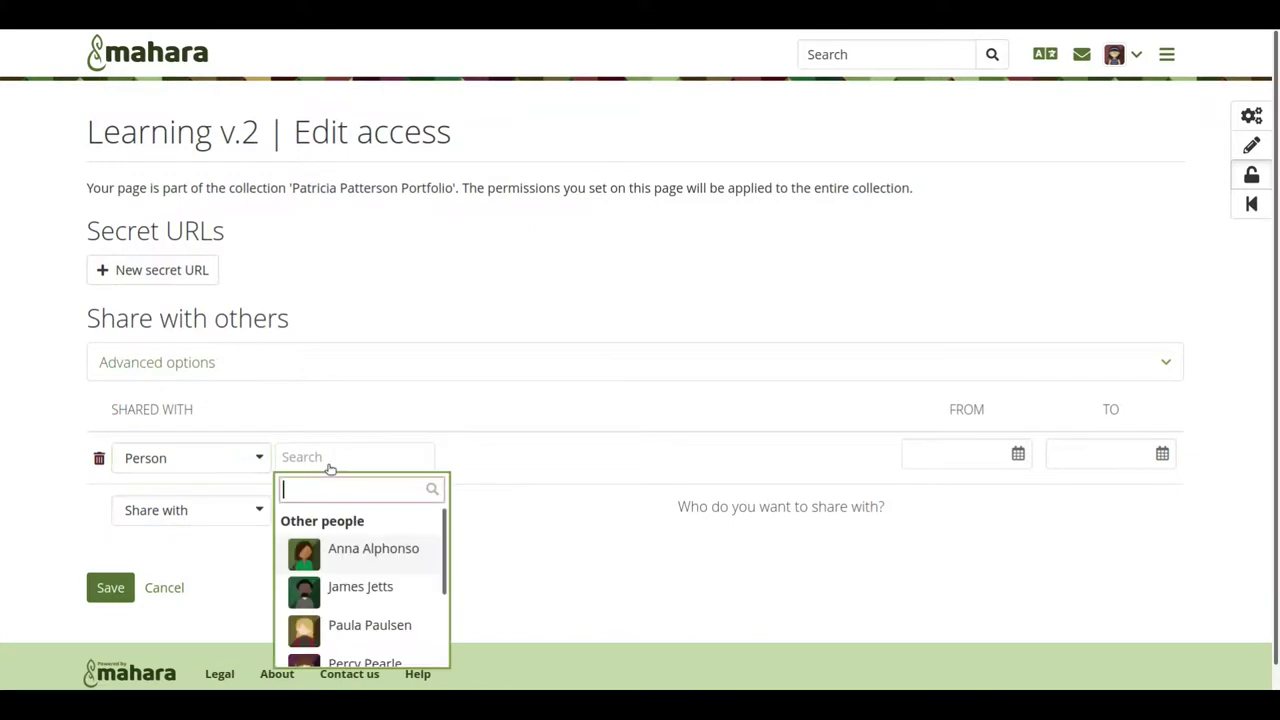
click(355, 587)
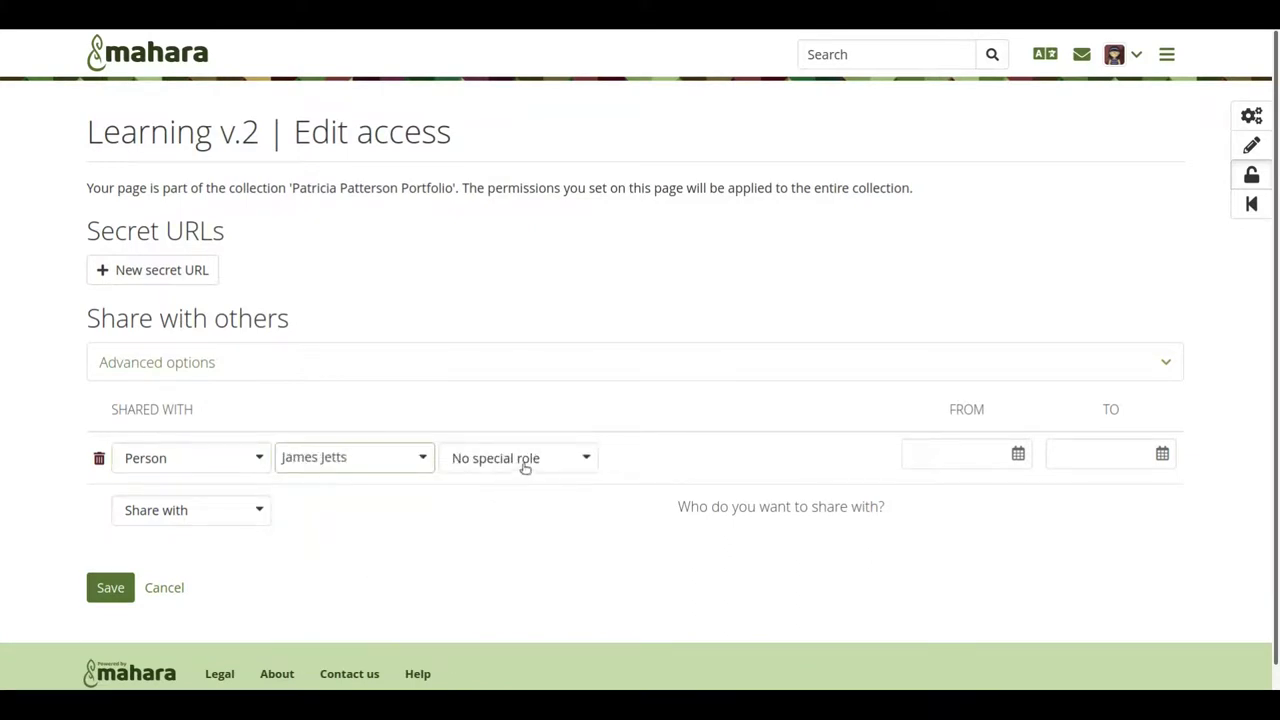
click(524, 467)
click(496, 569)
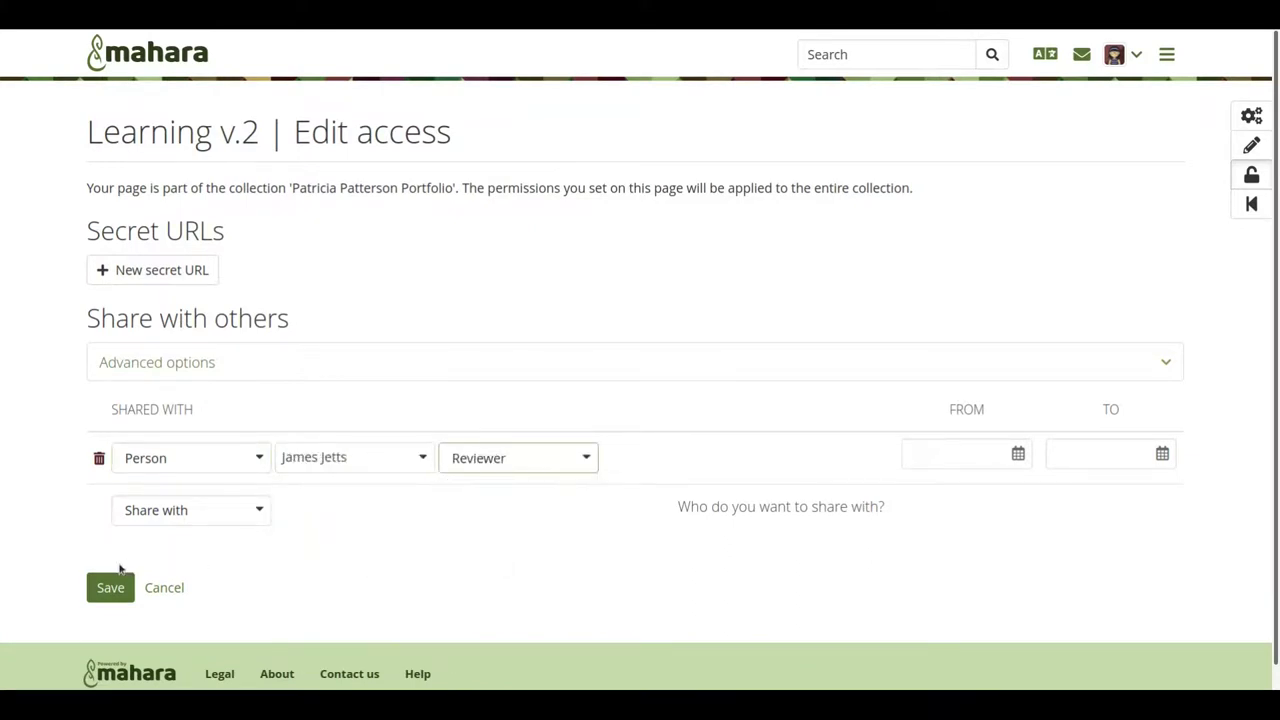
click(101, 594)
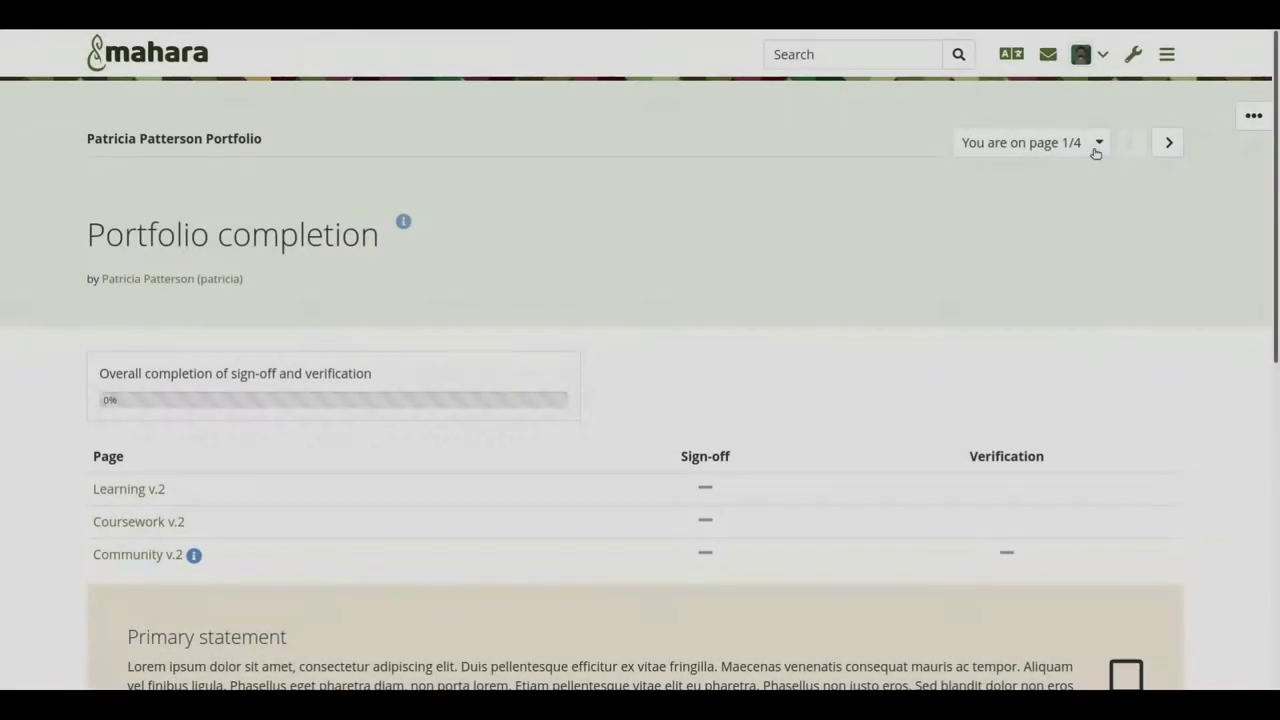
Tick the Primary statement as reviewed and confirm the review.
click(1096, 143)
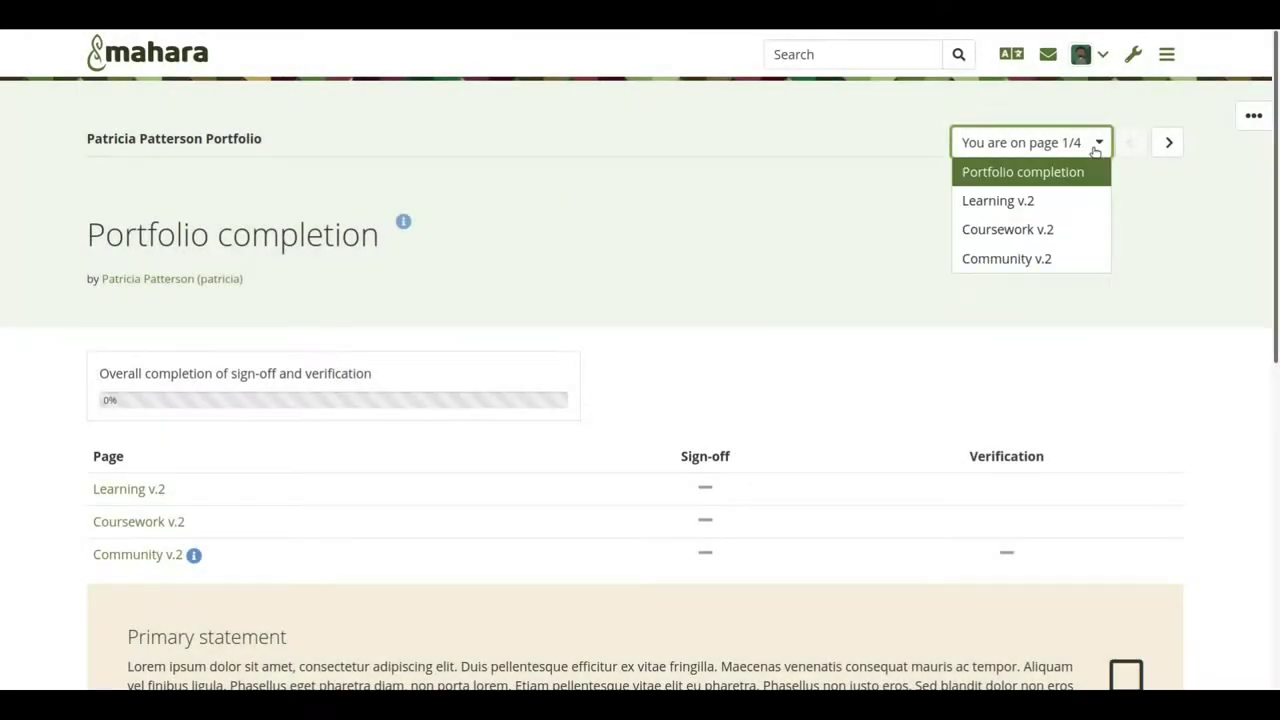
click(1096, 148)
scroll(1234, 615, down, 2)
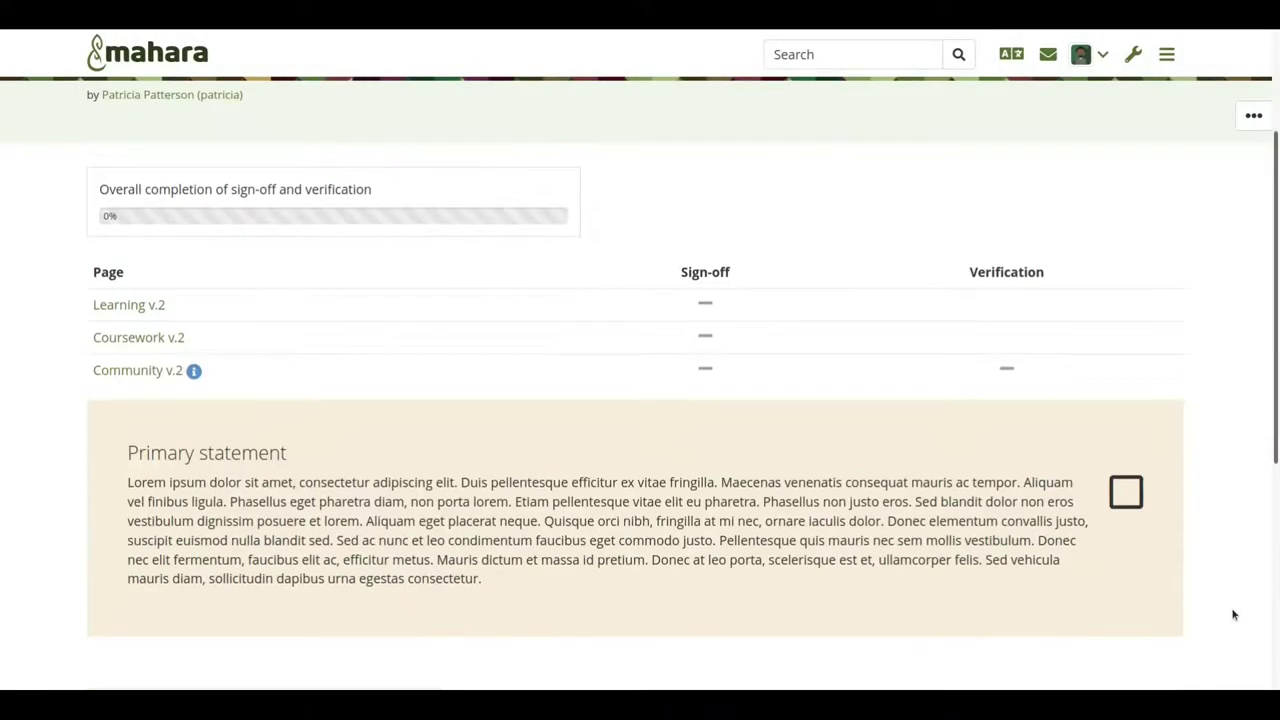
click(1126, 493)
click(432, 241)
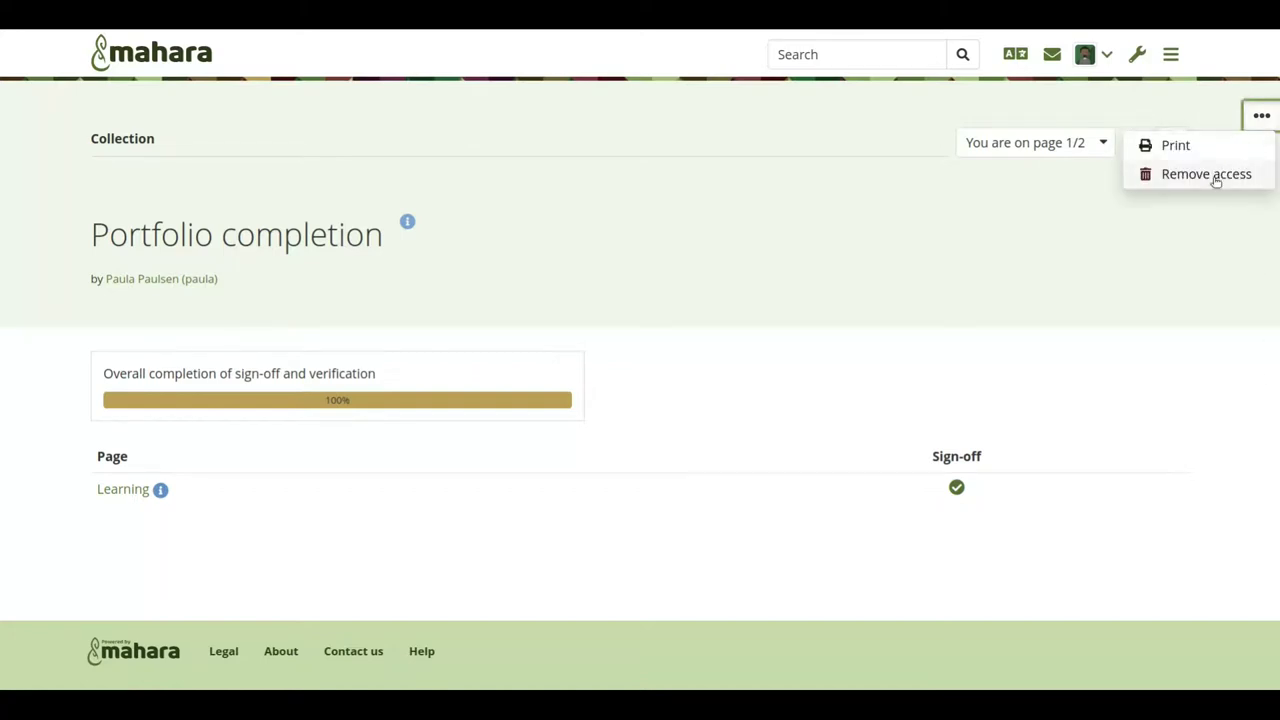
Remove own access to the shared Collection portfolio without a message and confirm.
click(1210, 177)
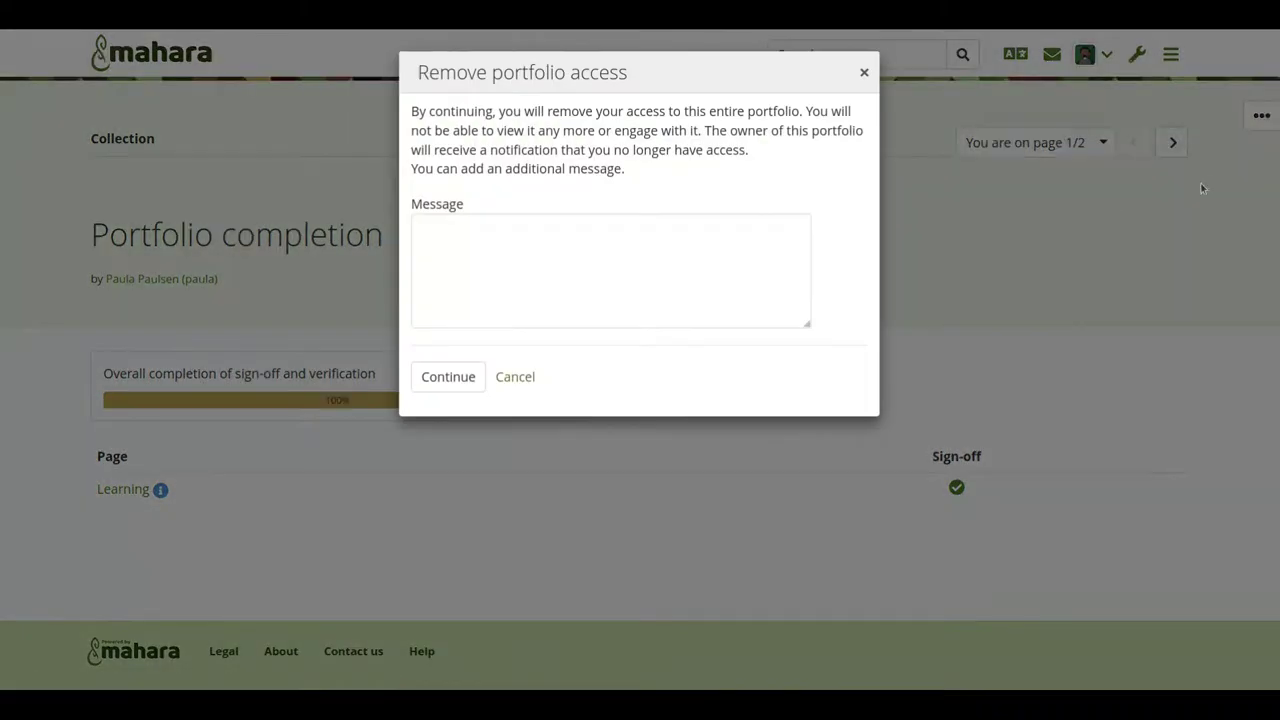
click(452, 378)
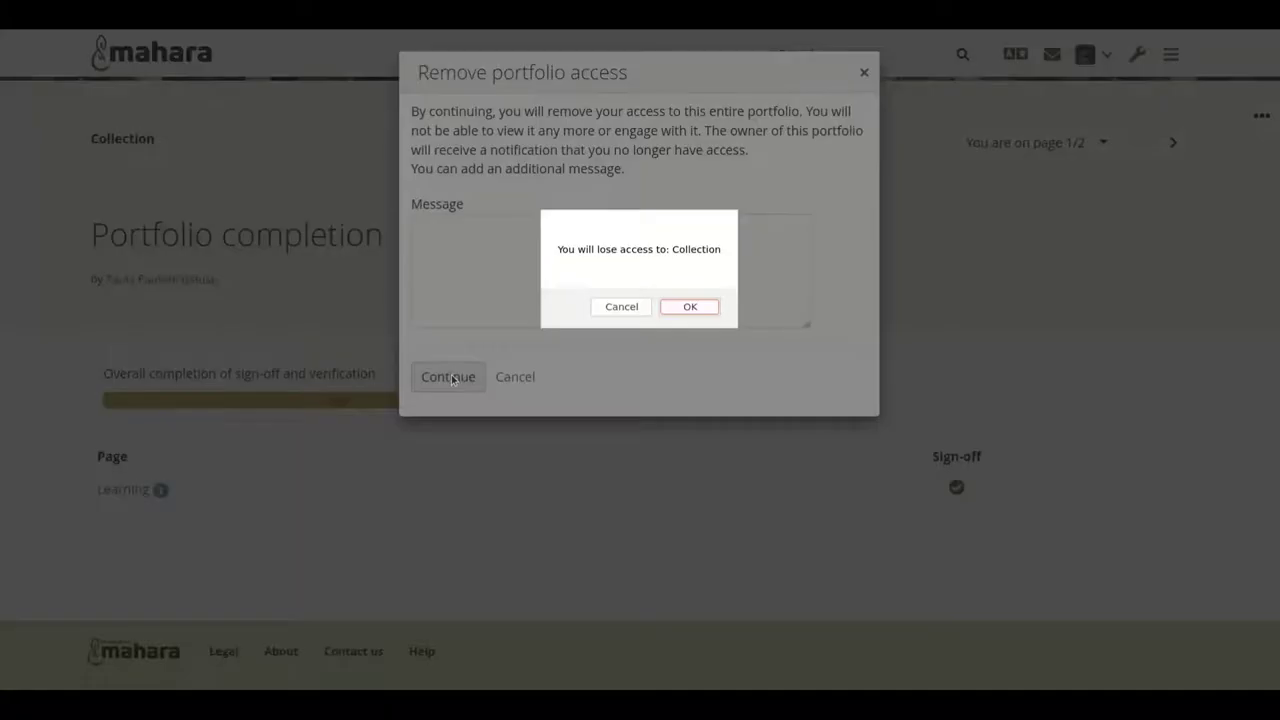
click(690, 307)
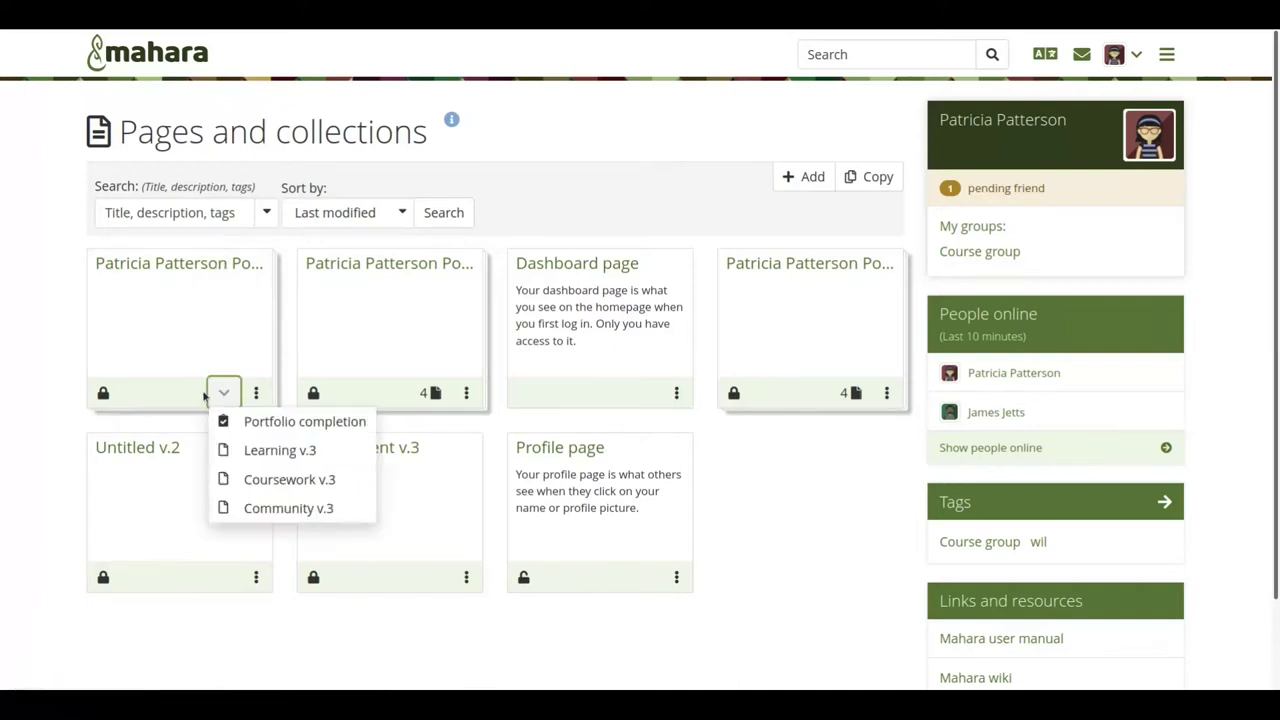
Delete the first portfolio collection along with its pages.
click(257, 393)
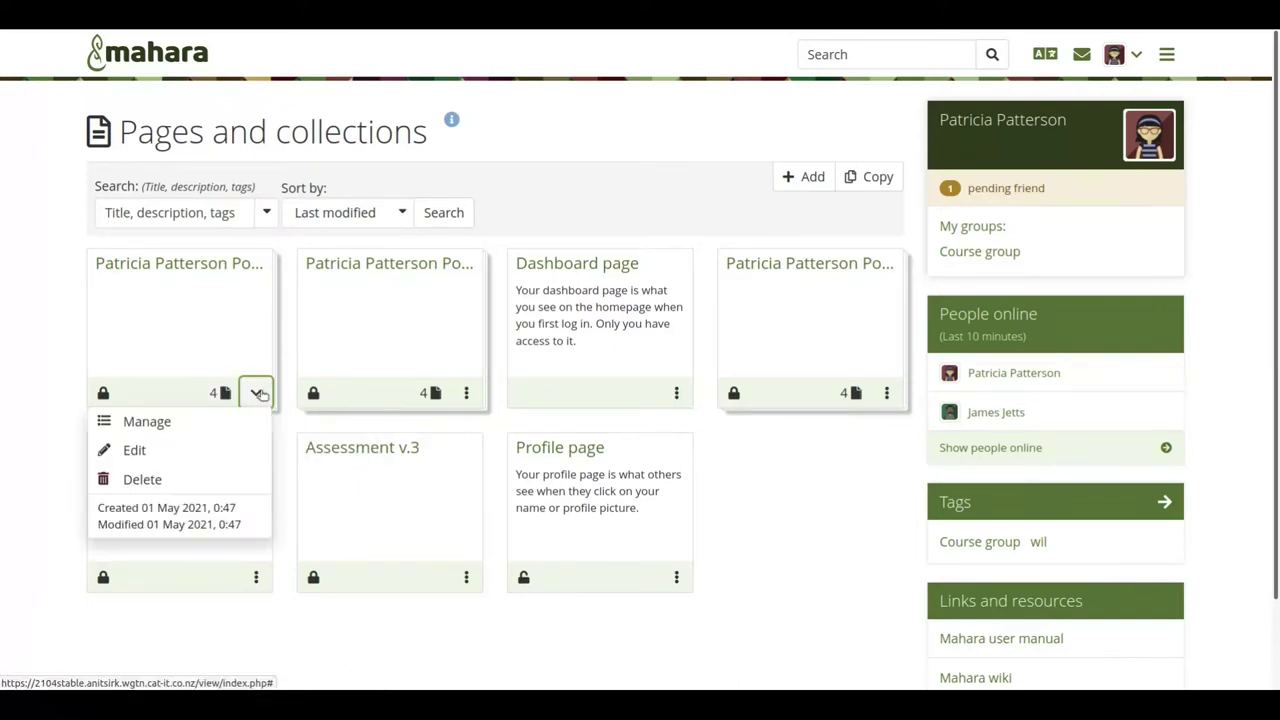
click(192, 479)
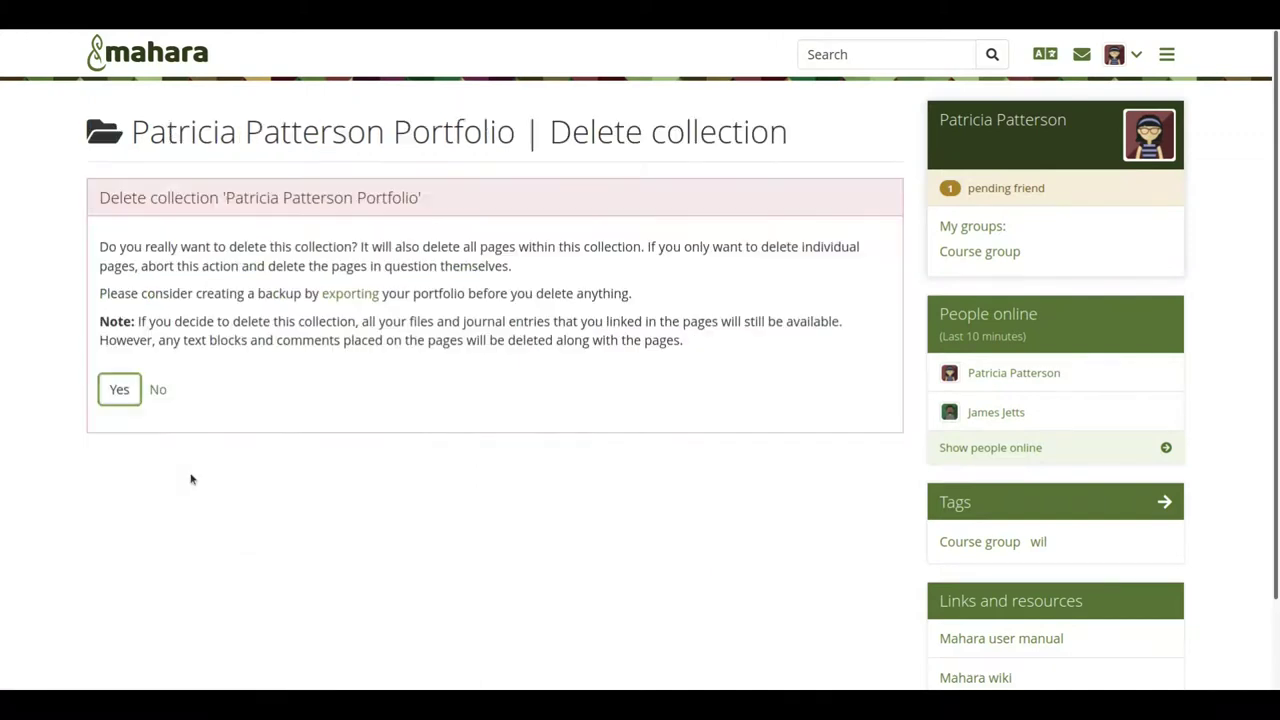
click(121, 396)
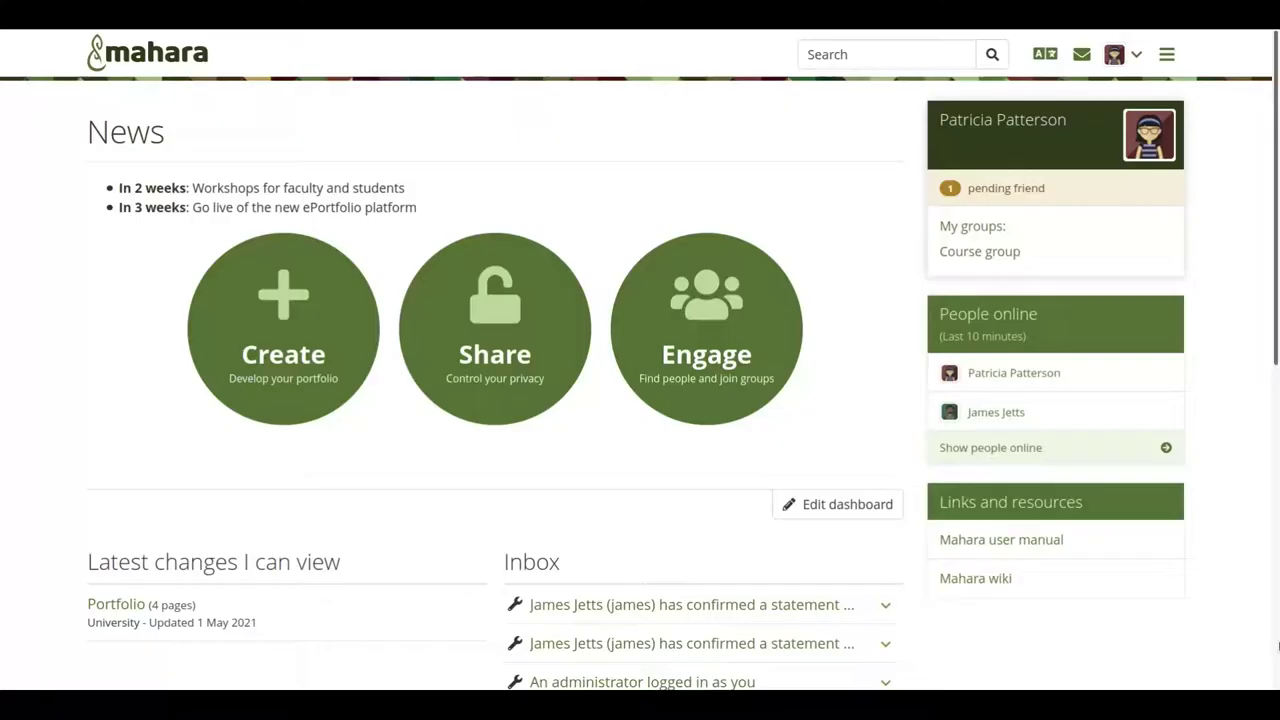
In the dashboard's Latest changes I can view block, set My groups to Yes and My institutions to No.
click(847, 506)
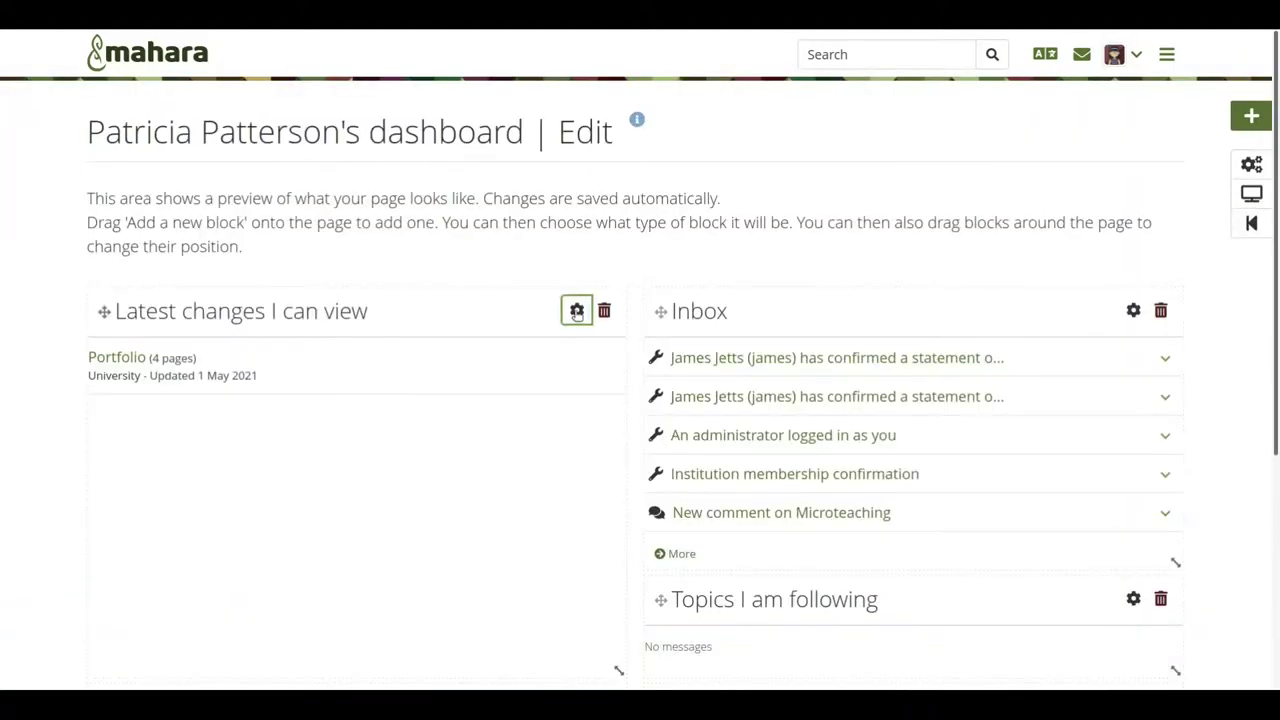
click(577, 311)
scroll(1011, 457, down, 2)
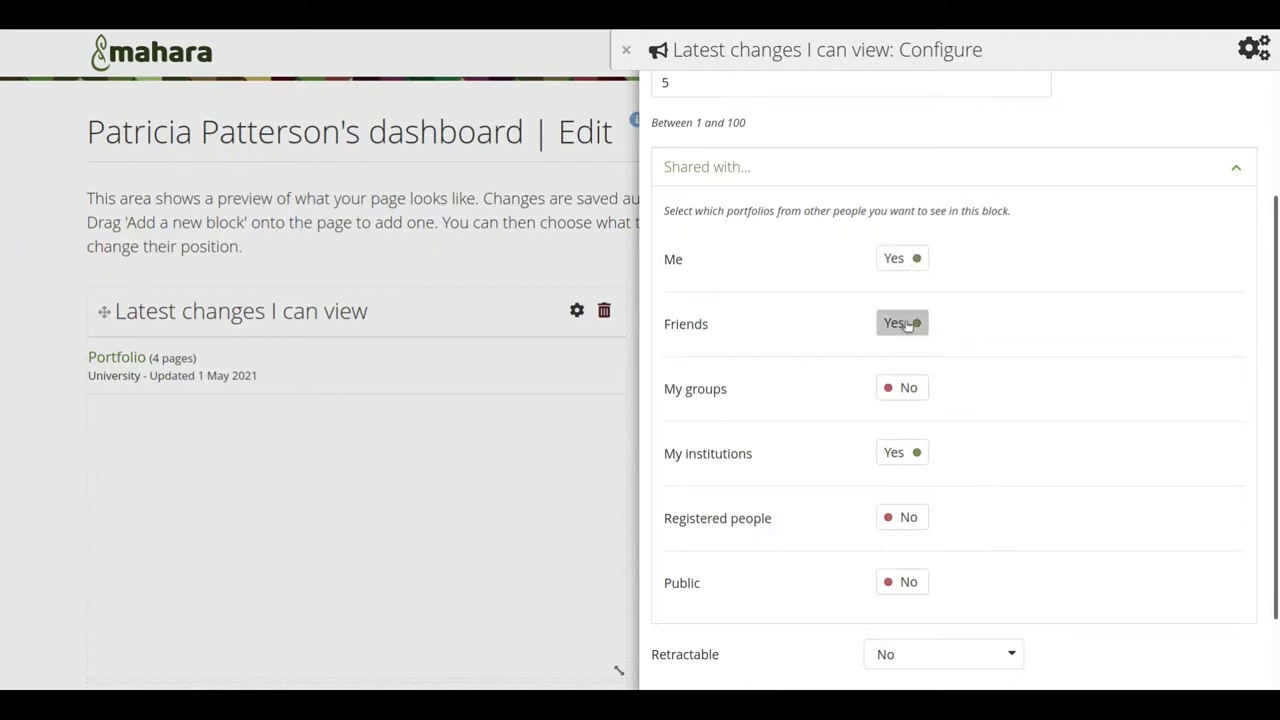
click(907, 388)
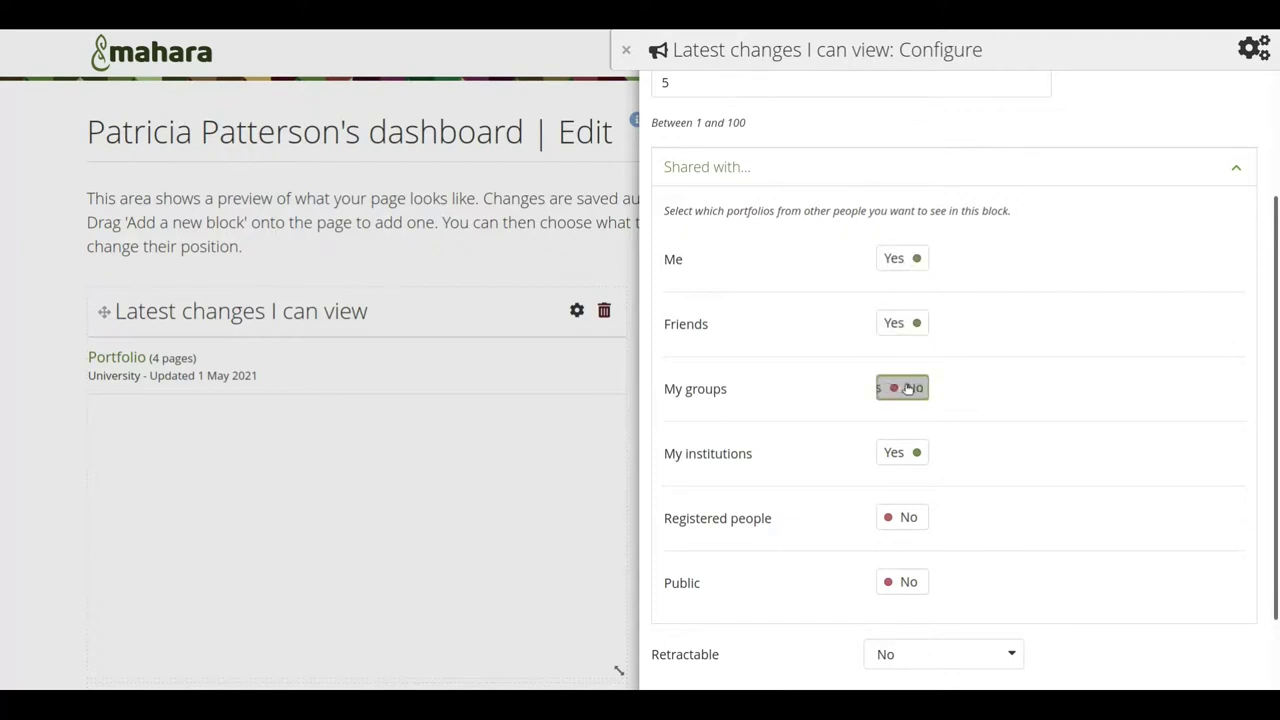
click(902, 452)
scroll(1060, 528, down, 1)
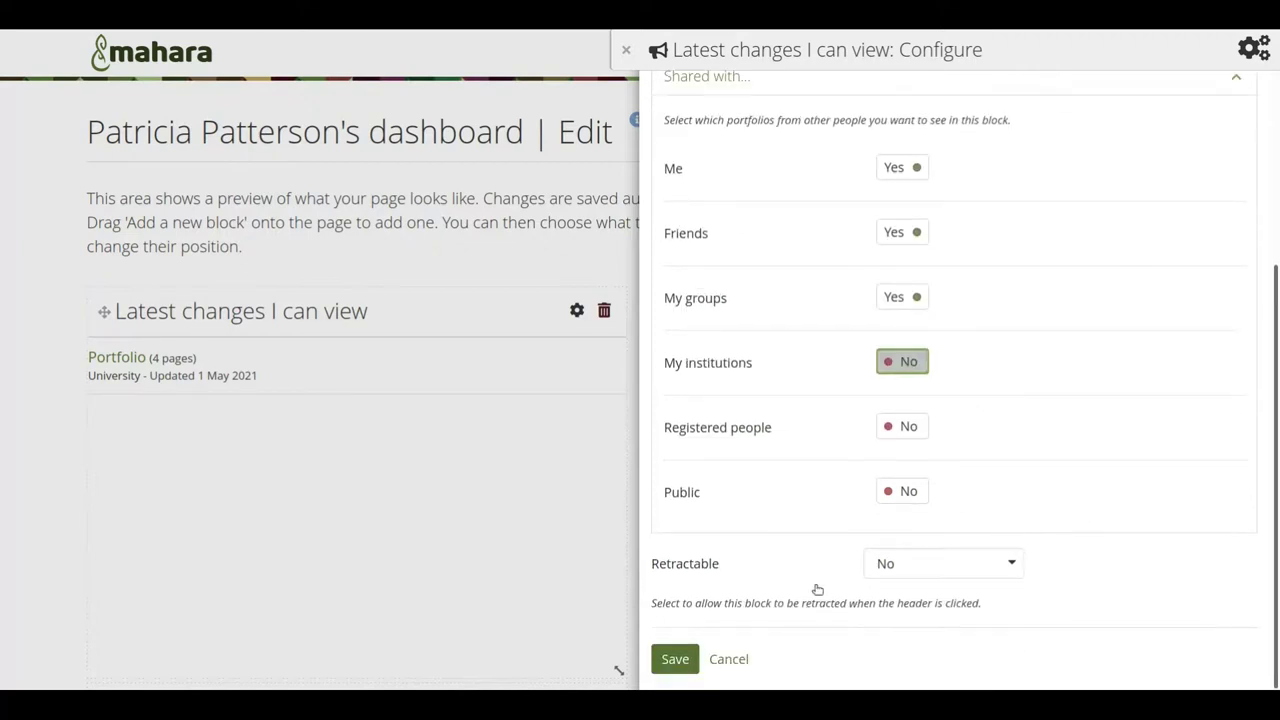
click(683, 660)
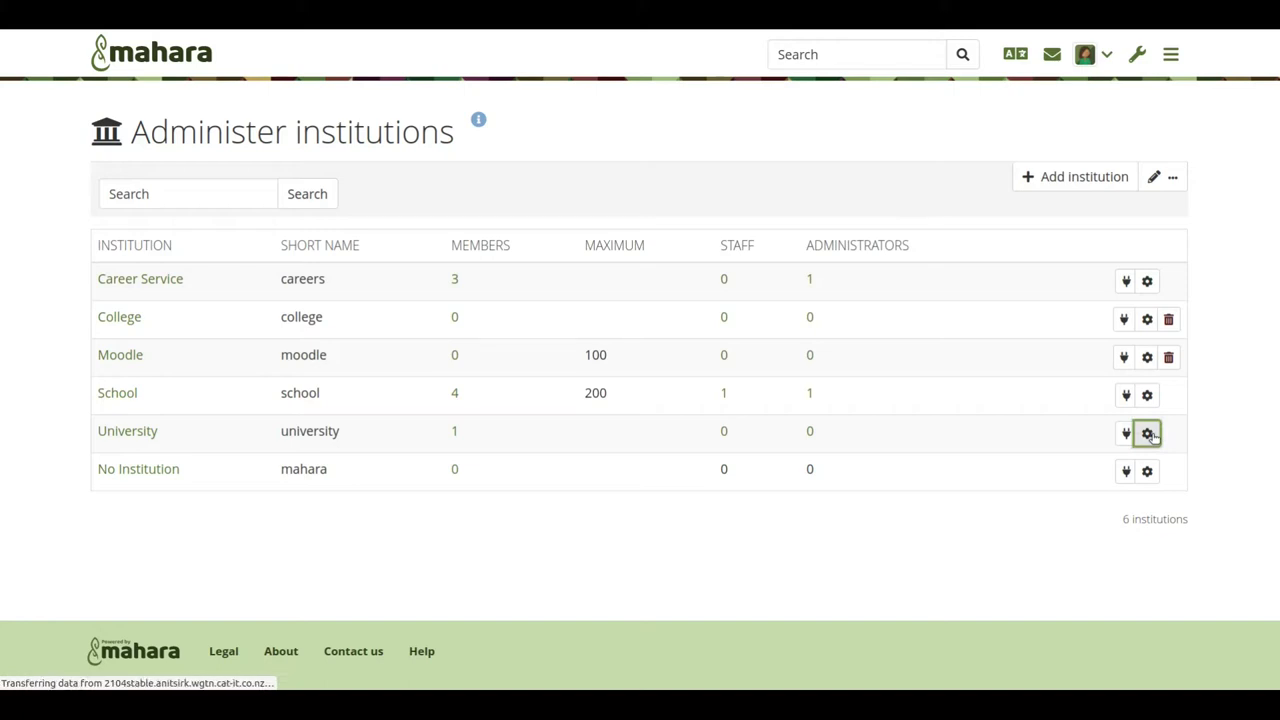
Turn on Allow peers to see portfolio content in the University institution settings.
scroll(1152, 435, down, 10)
scroll(1150, 432, down, 5)
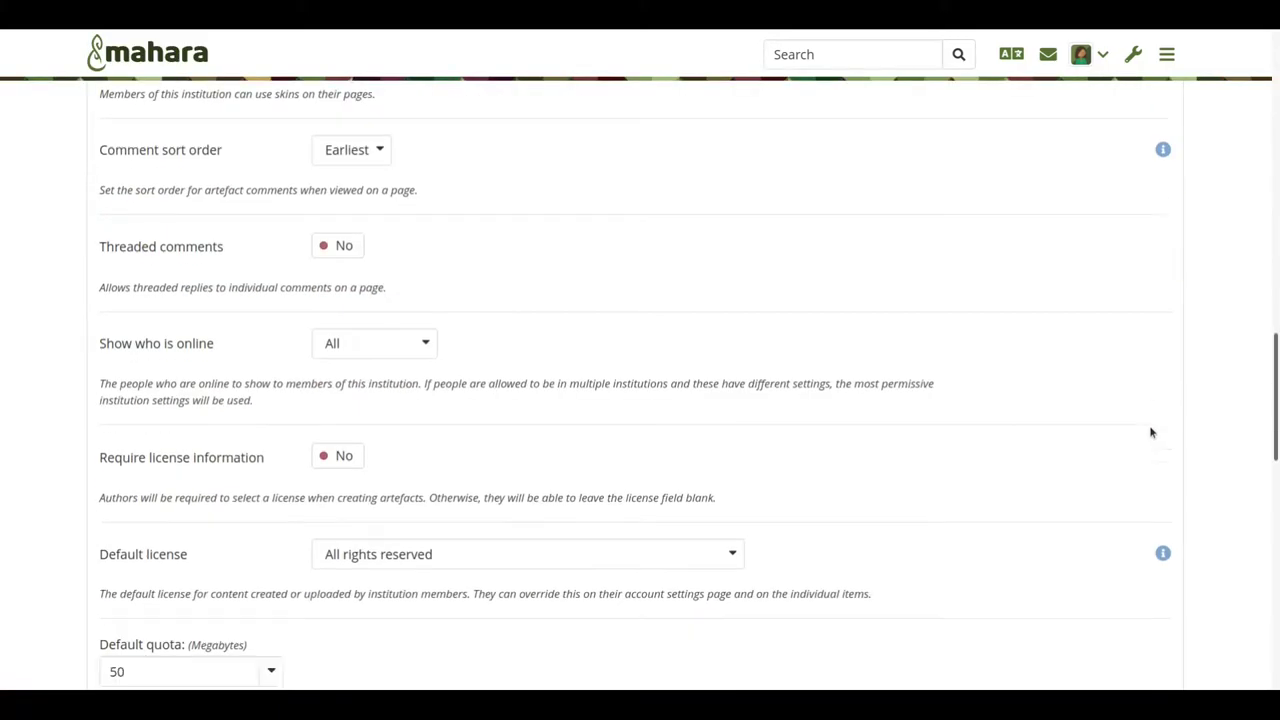
scroll(1150, 432, down, 2)
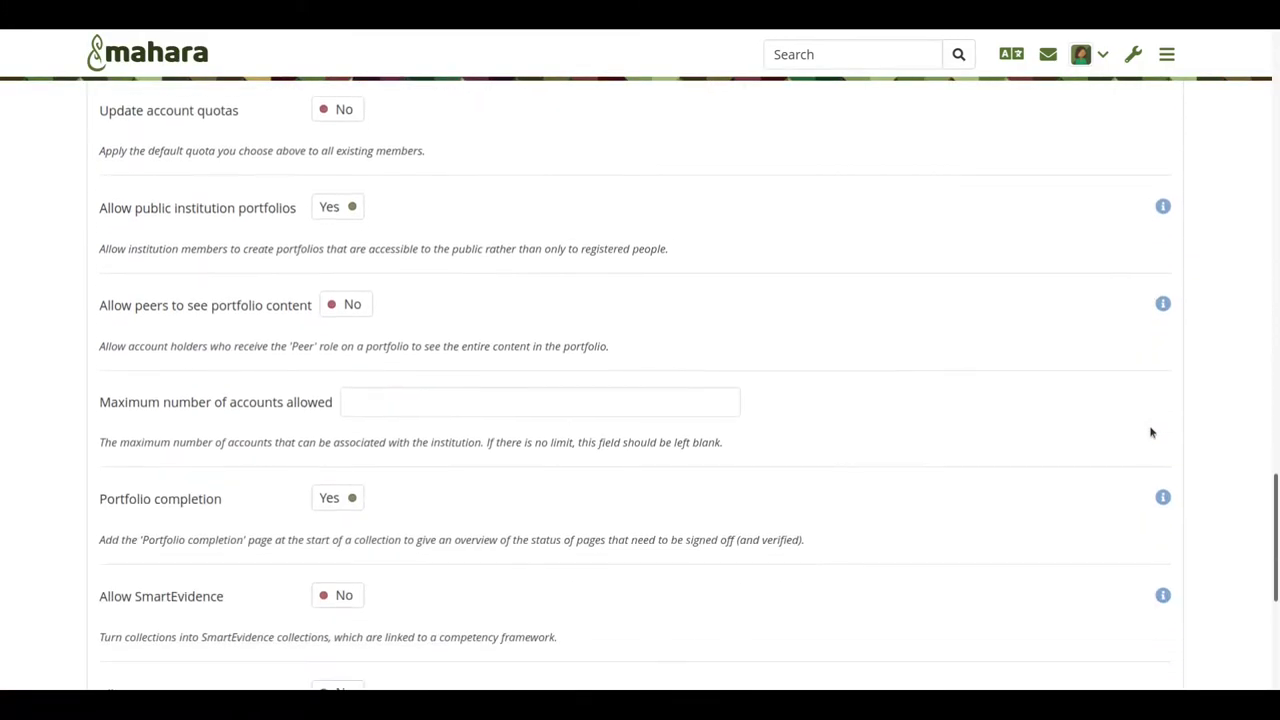
click(362, 308)
scroll(646, 403, down, 5)
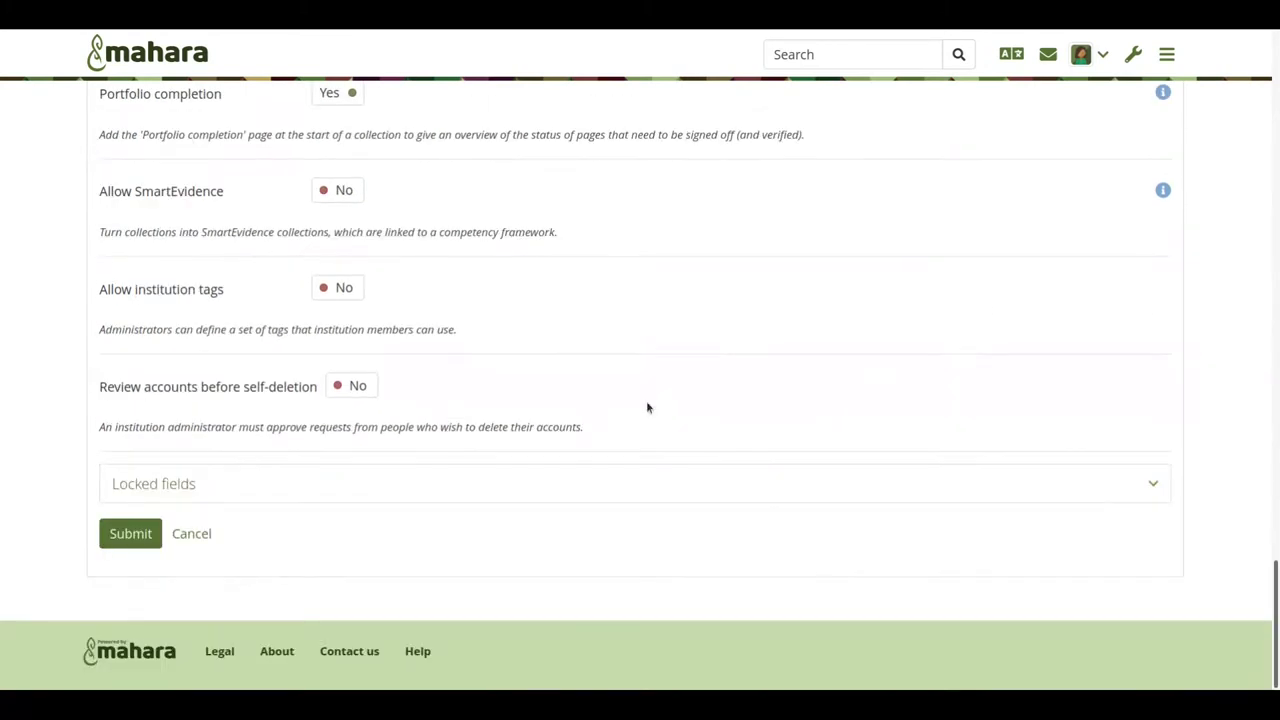